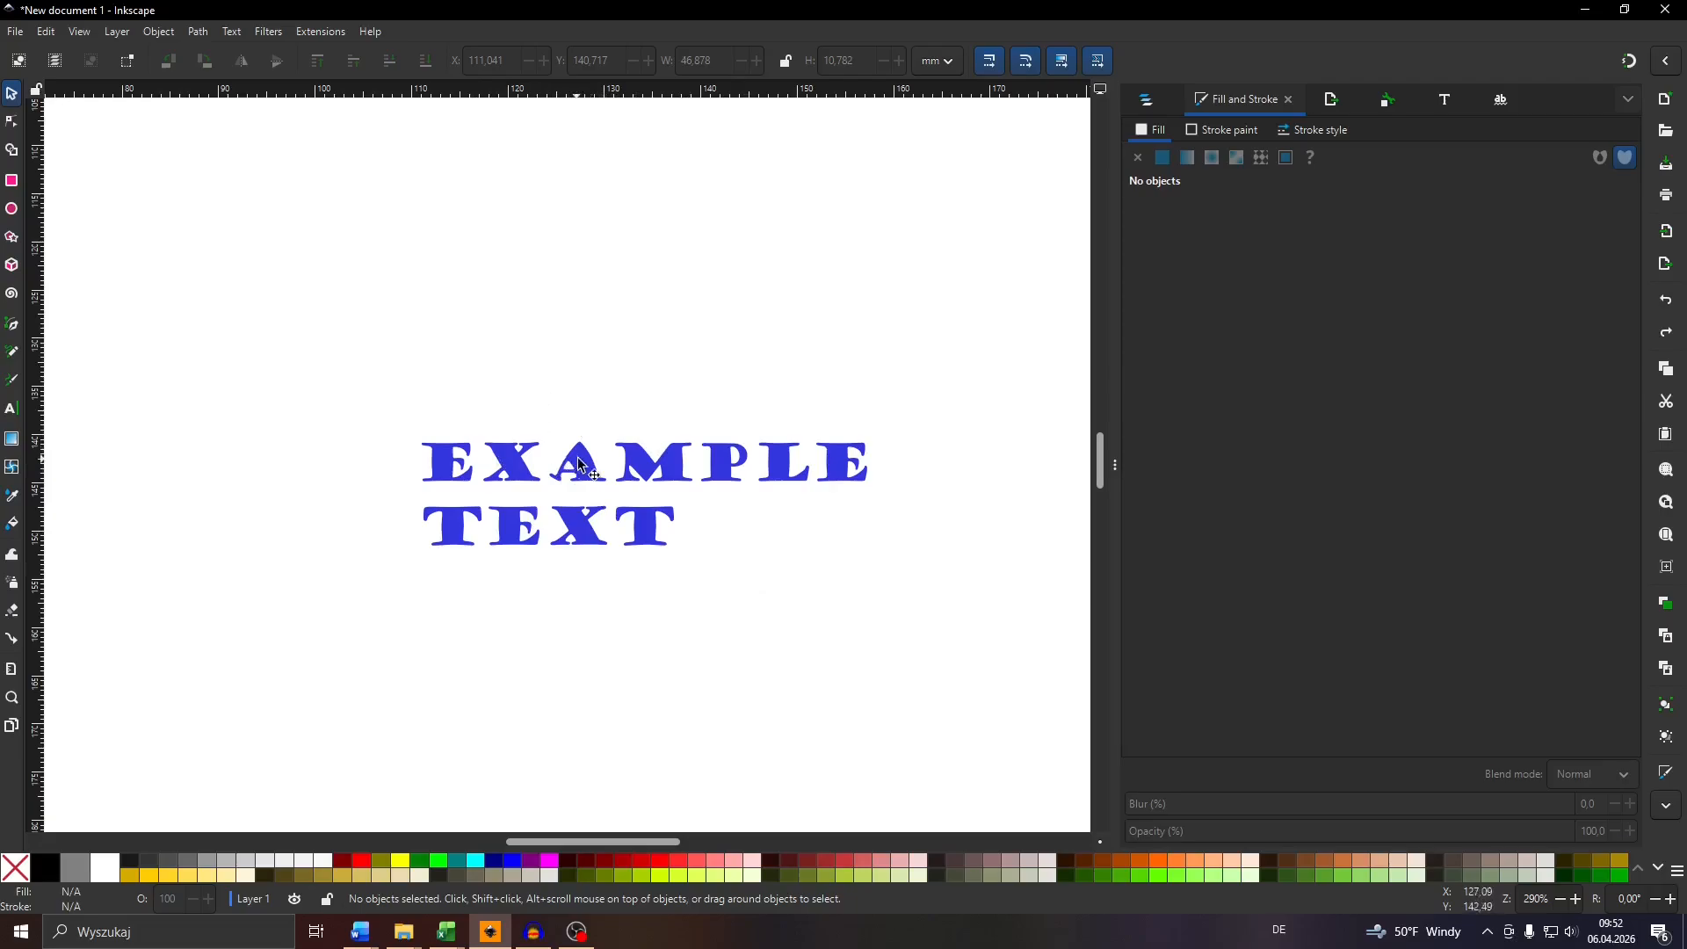
Apply a linear gradient fill to the blue "EXAMPLE TEXT" object
scroll(486, 380, "down", 5)
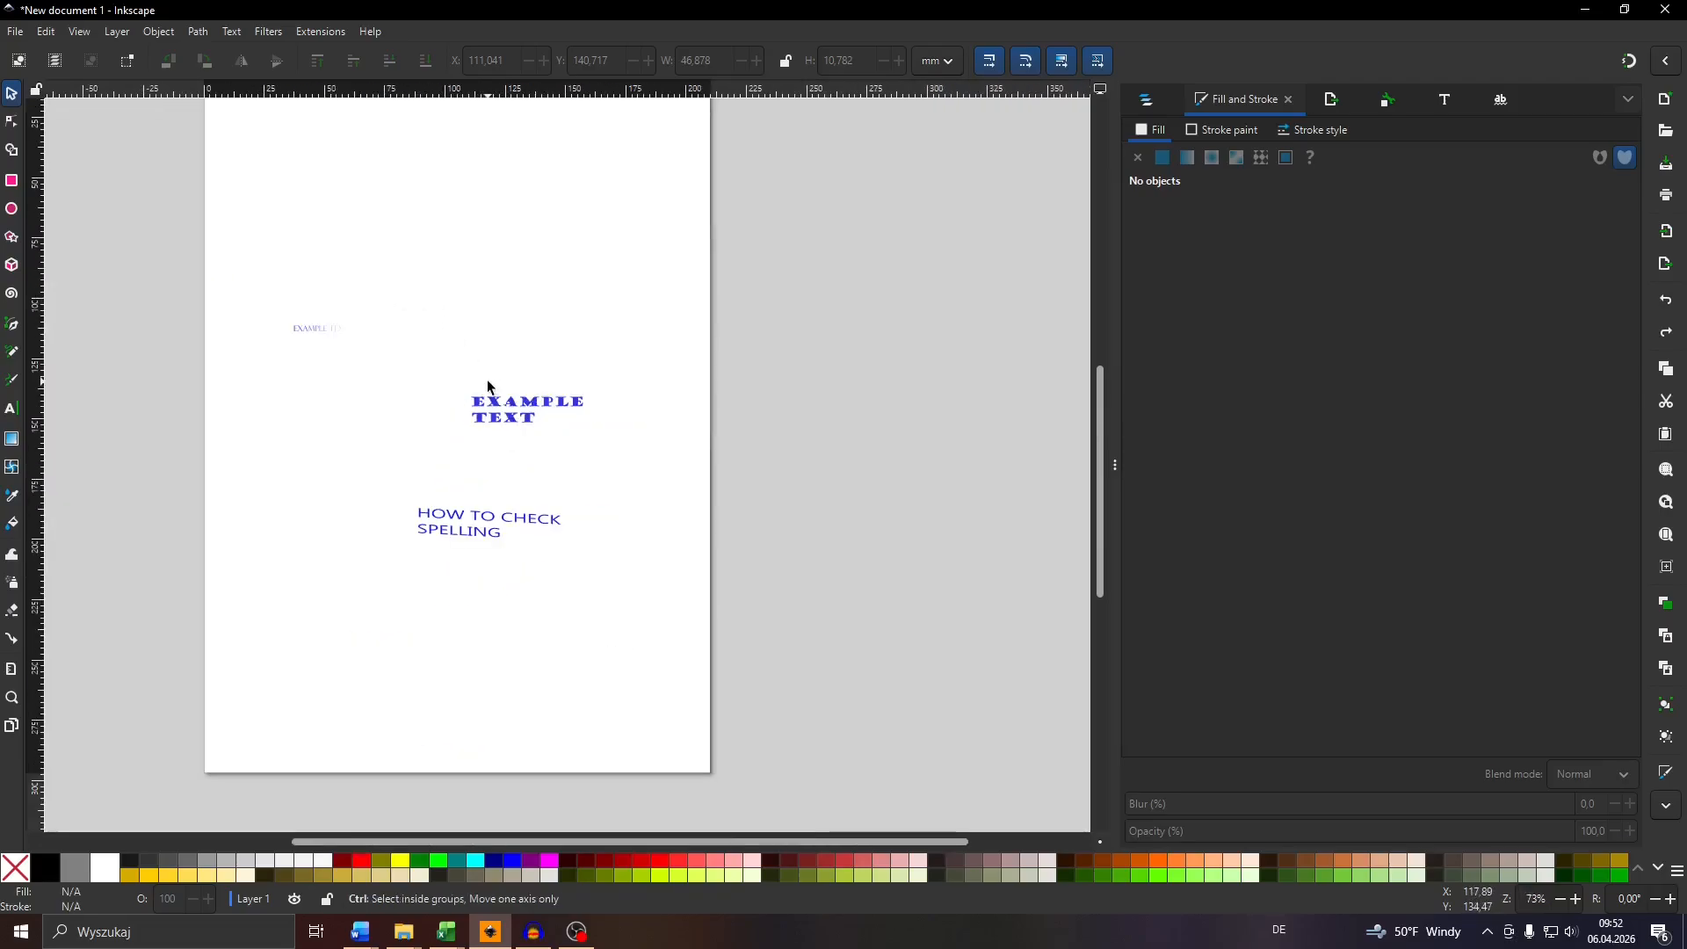
scroll(487, 380, "up", 5)
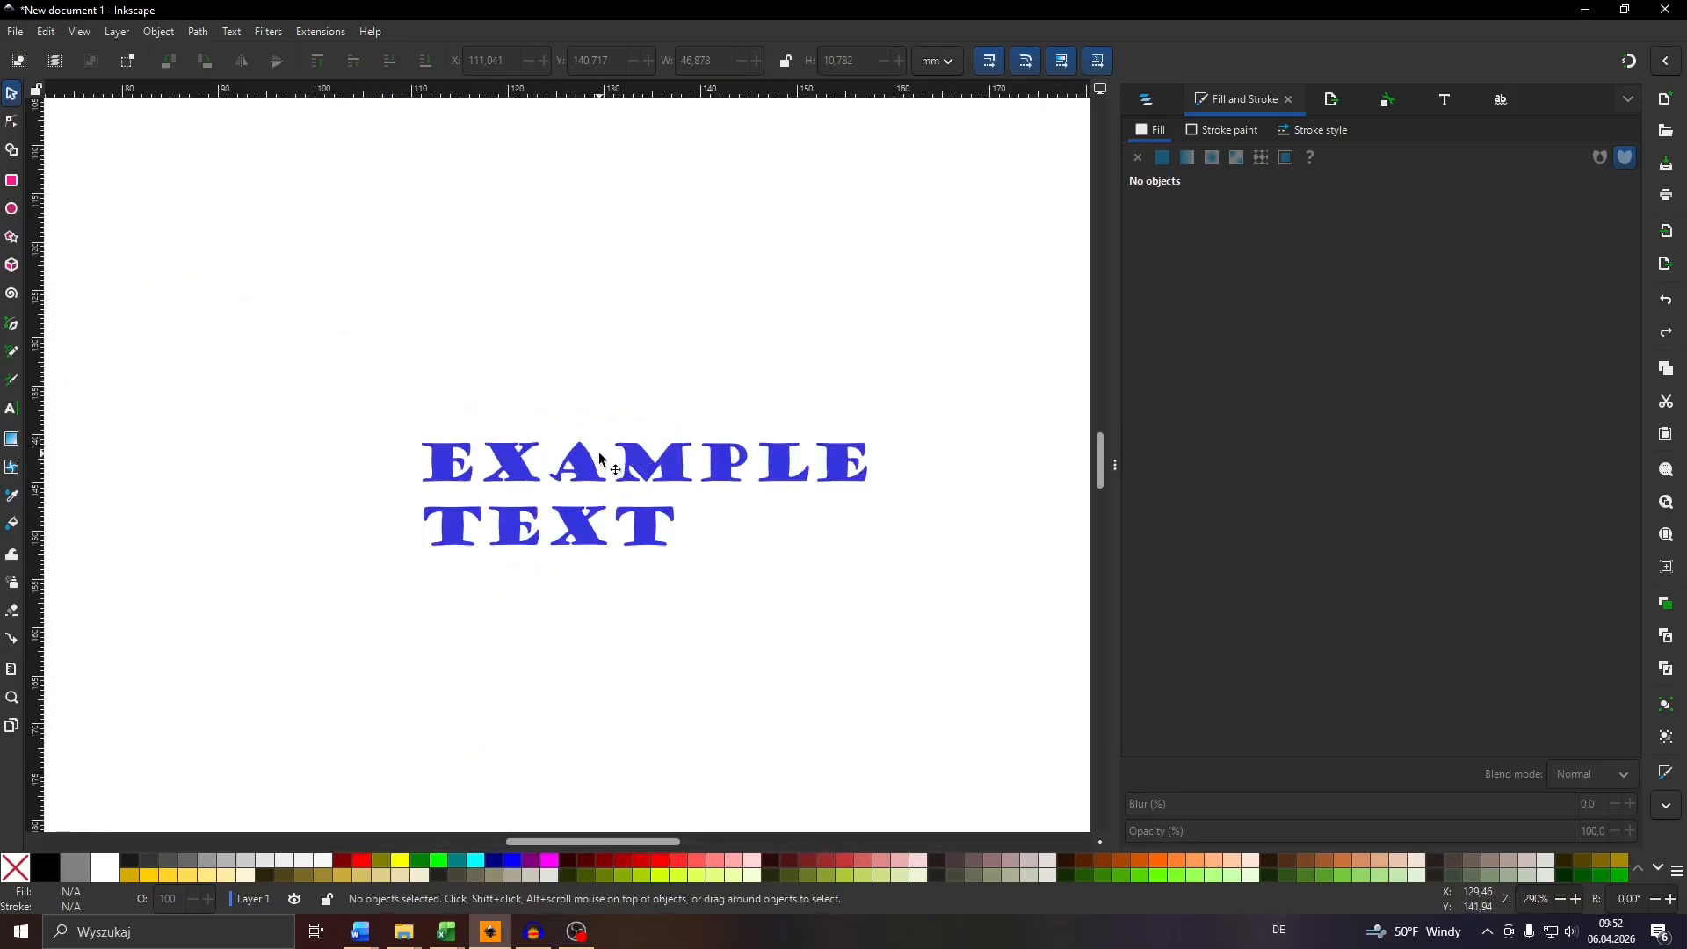
left_click(602, 459)
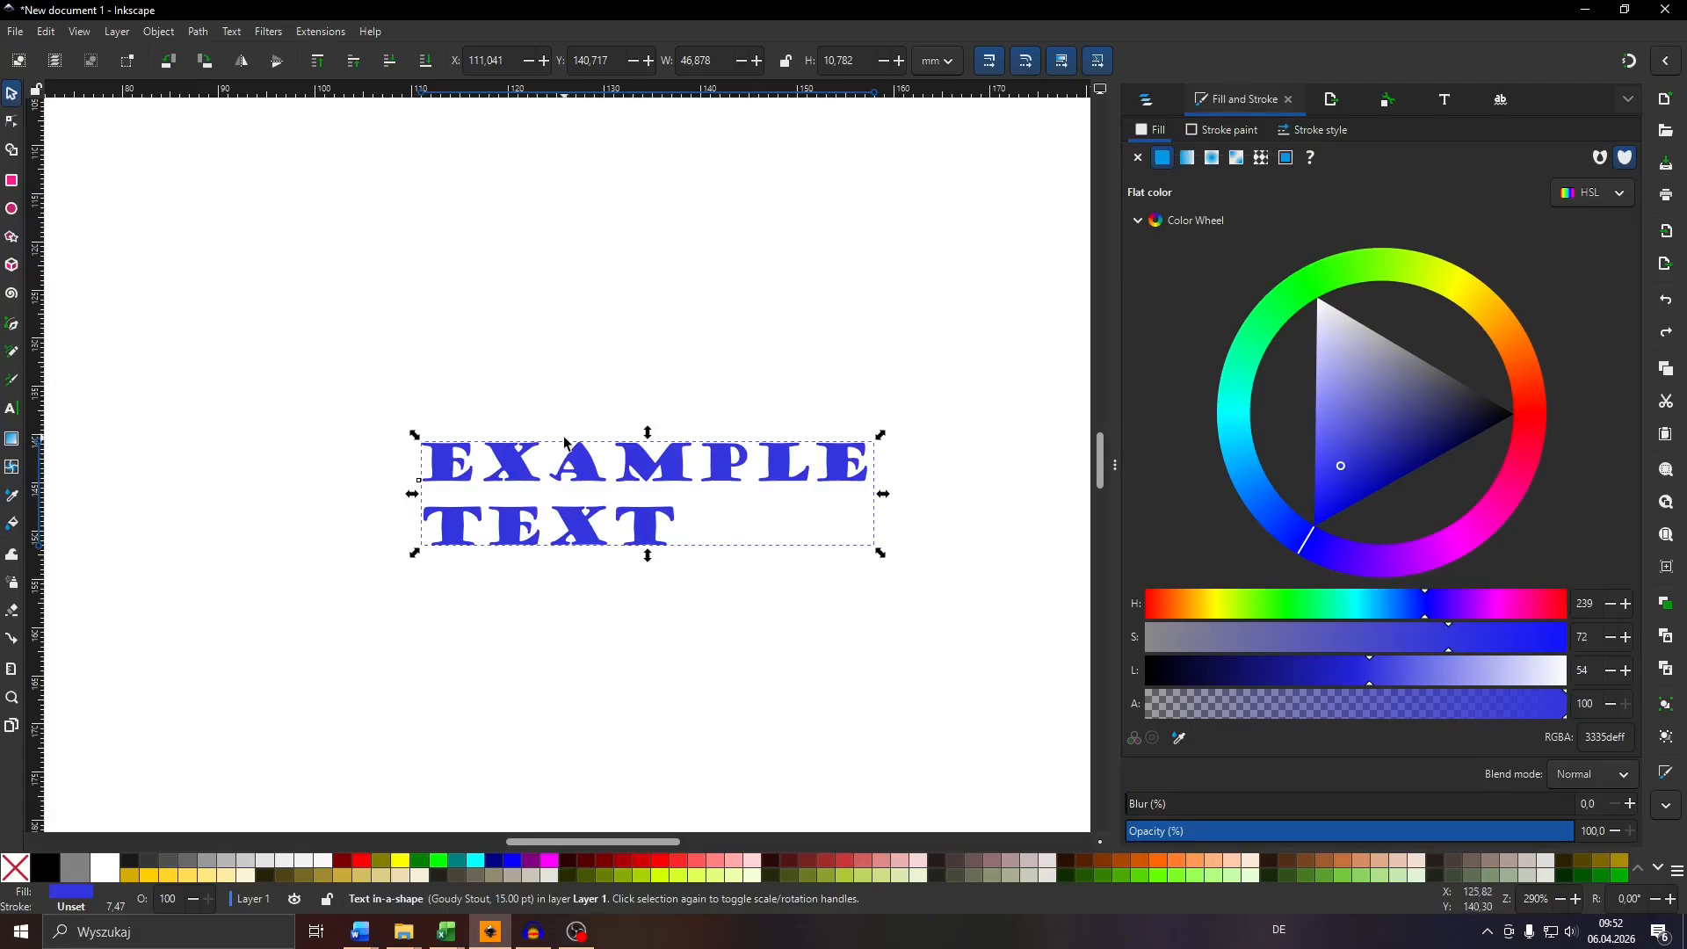
right_click(563, 463)
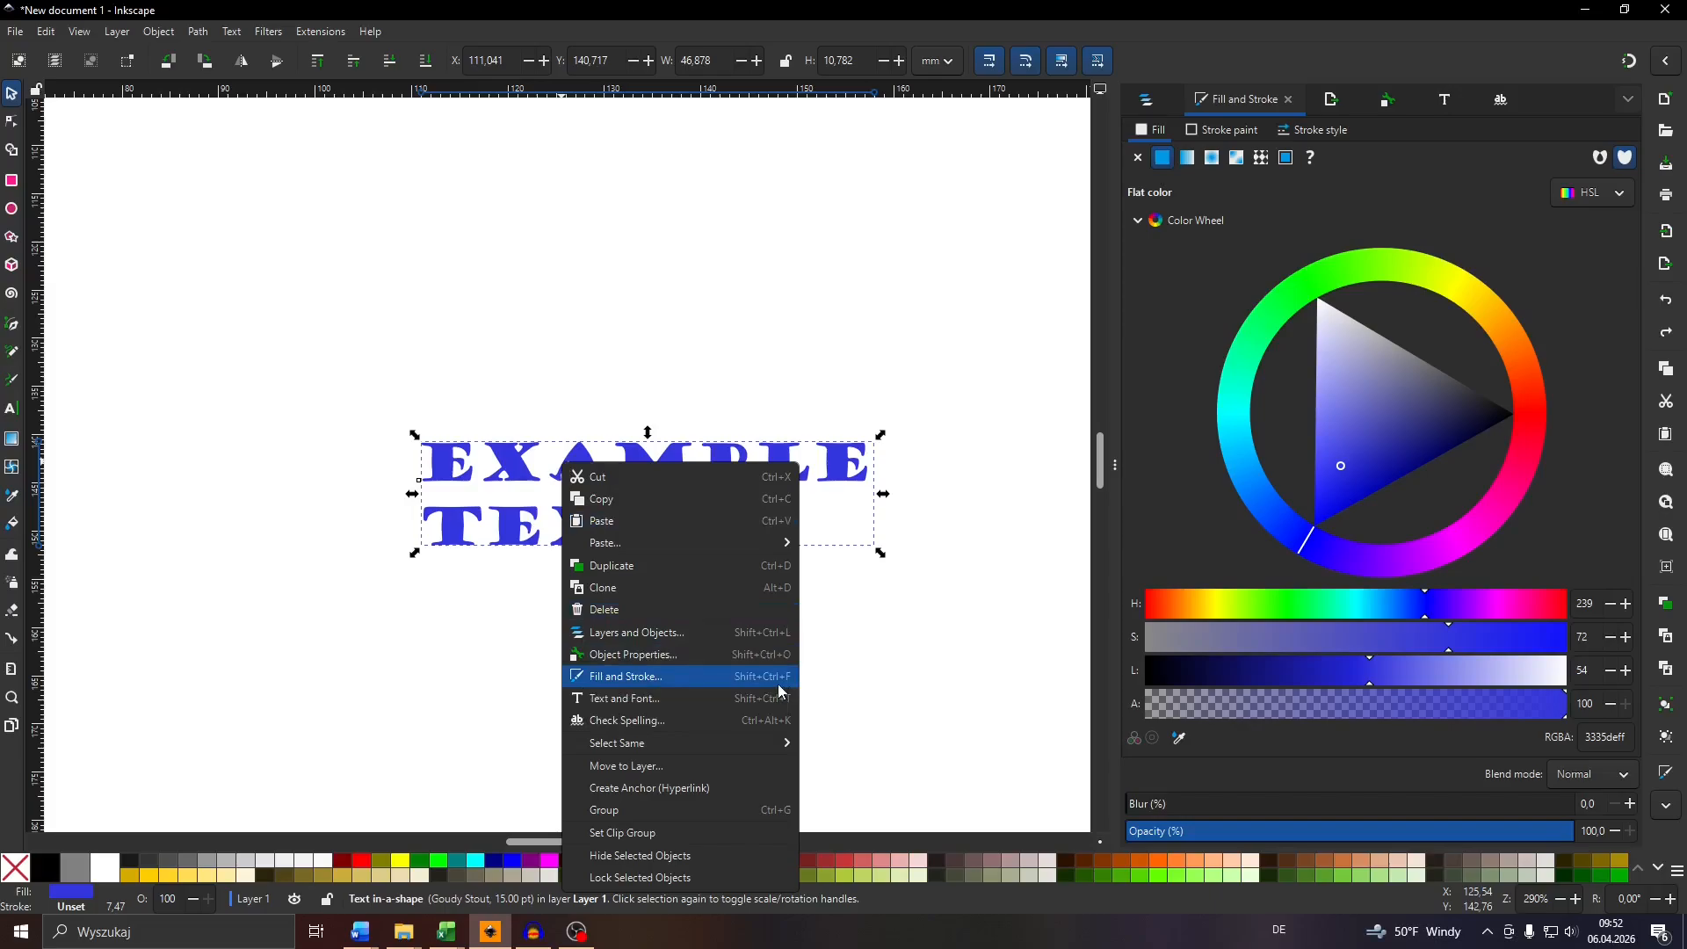
left_click(1350, 64)
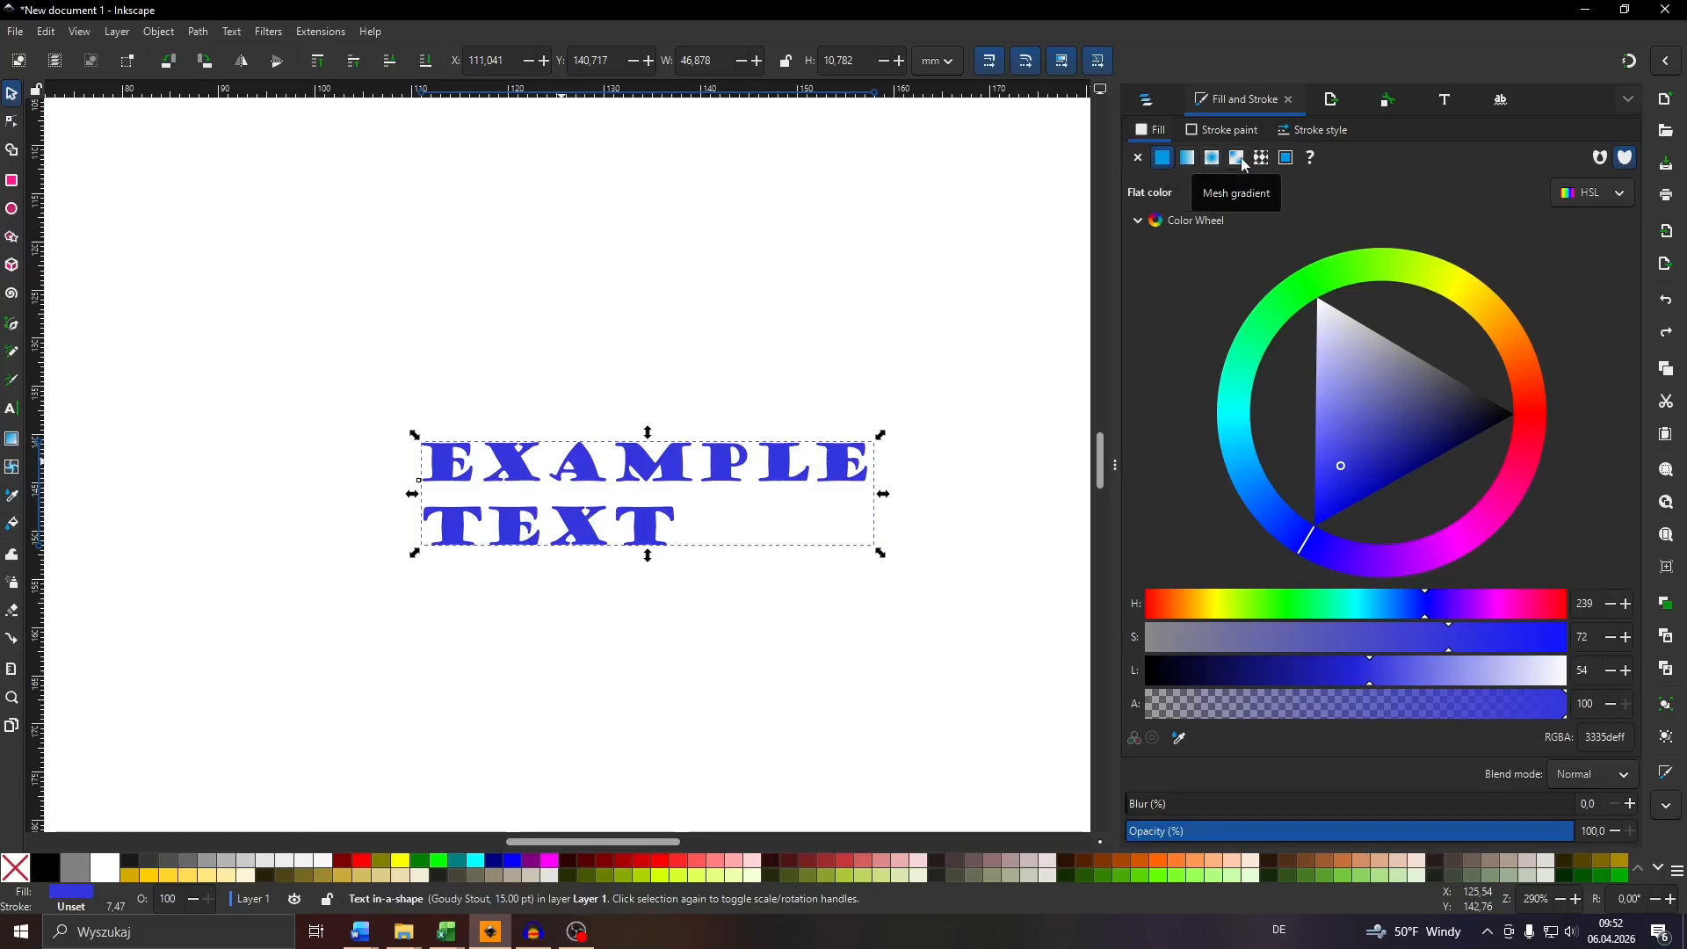
left_click(1185, 166)
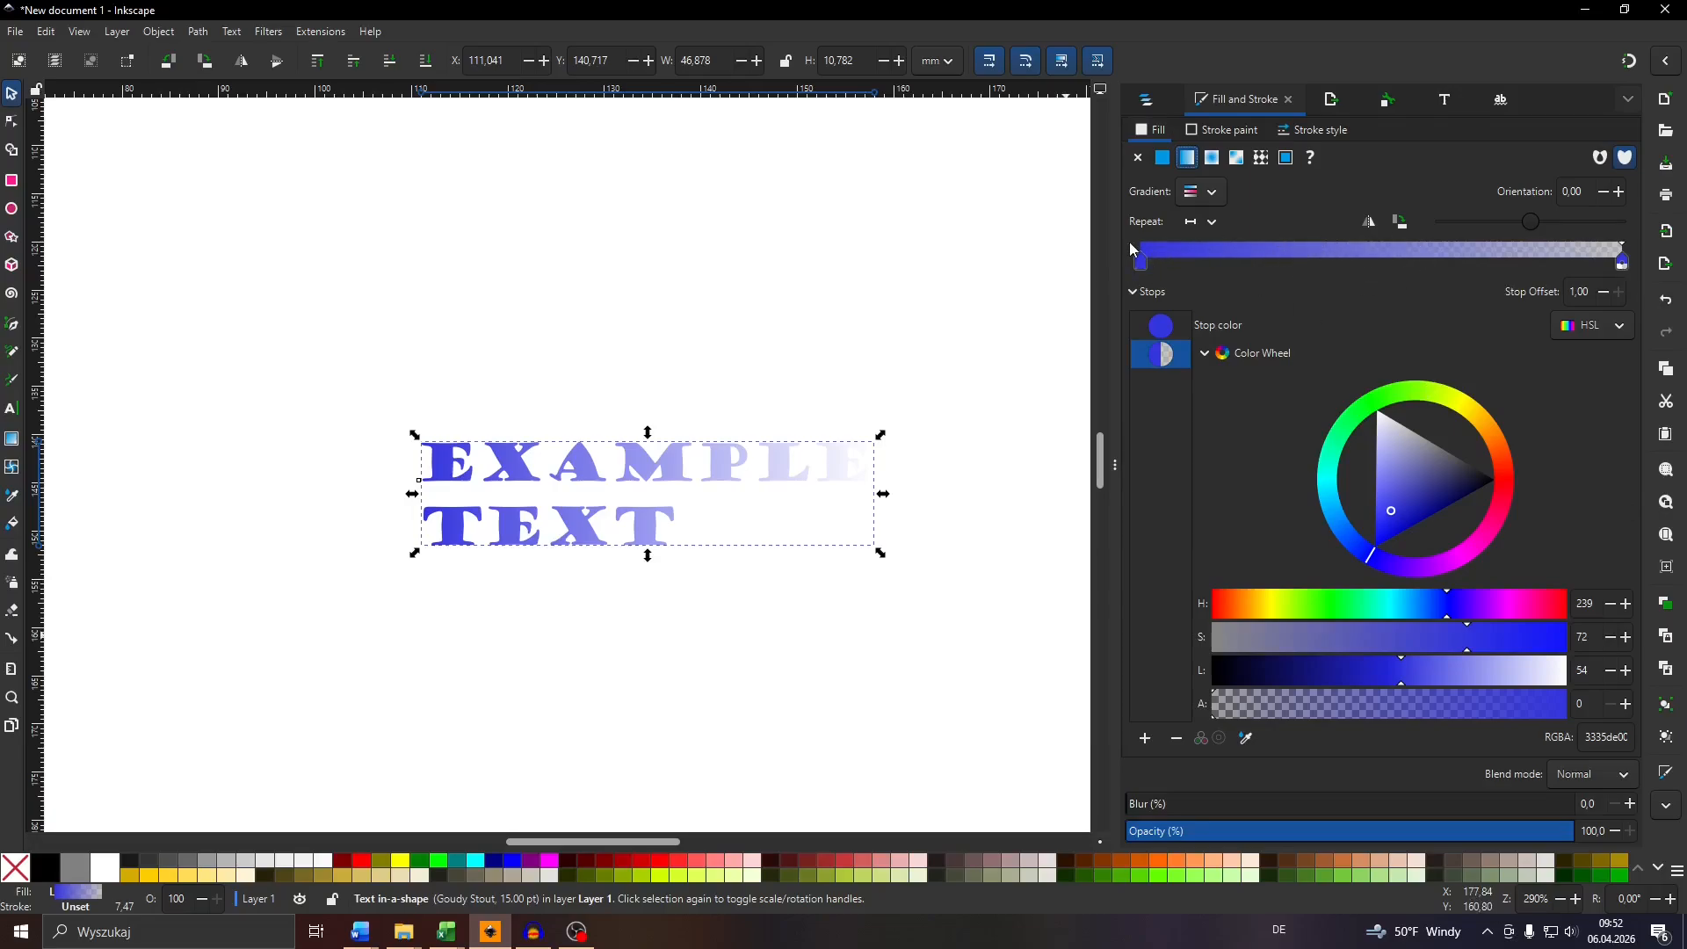
Recolour the gradient's start stop to a fully opaque bright green, RGBA 36f30bff
left_click(1140, 263)
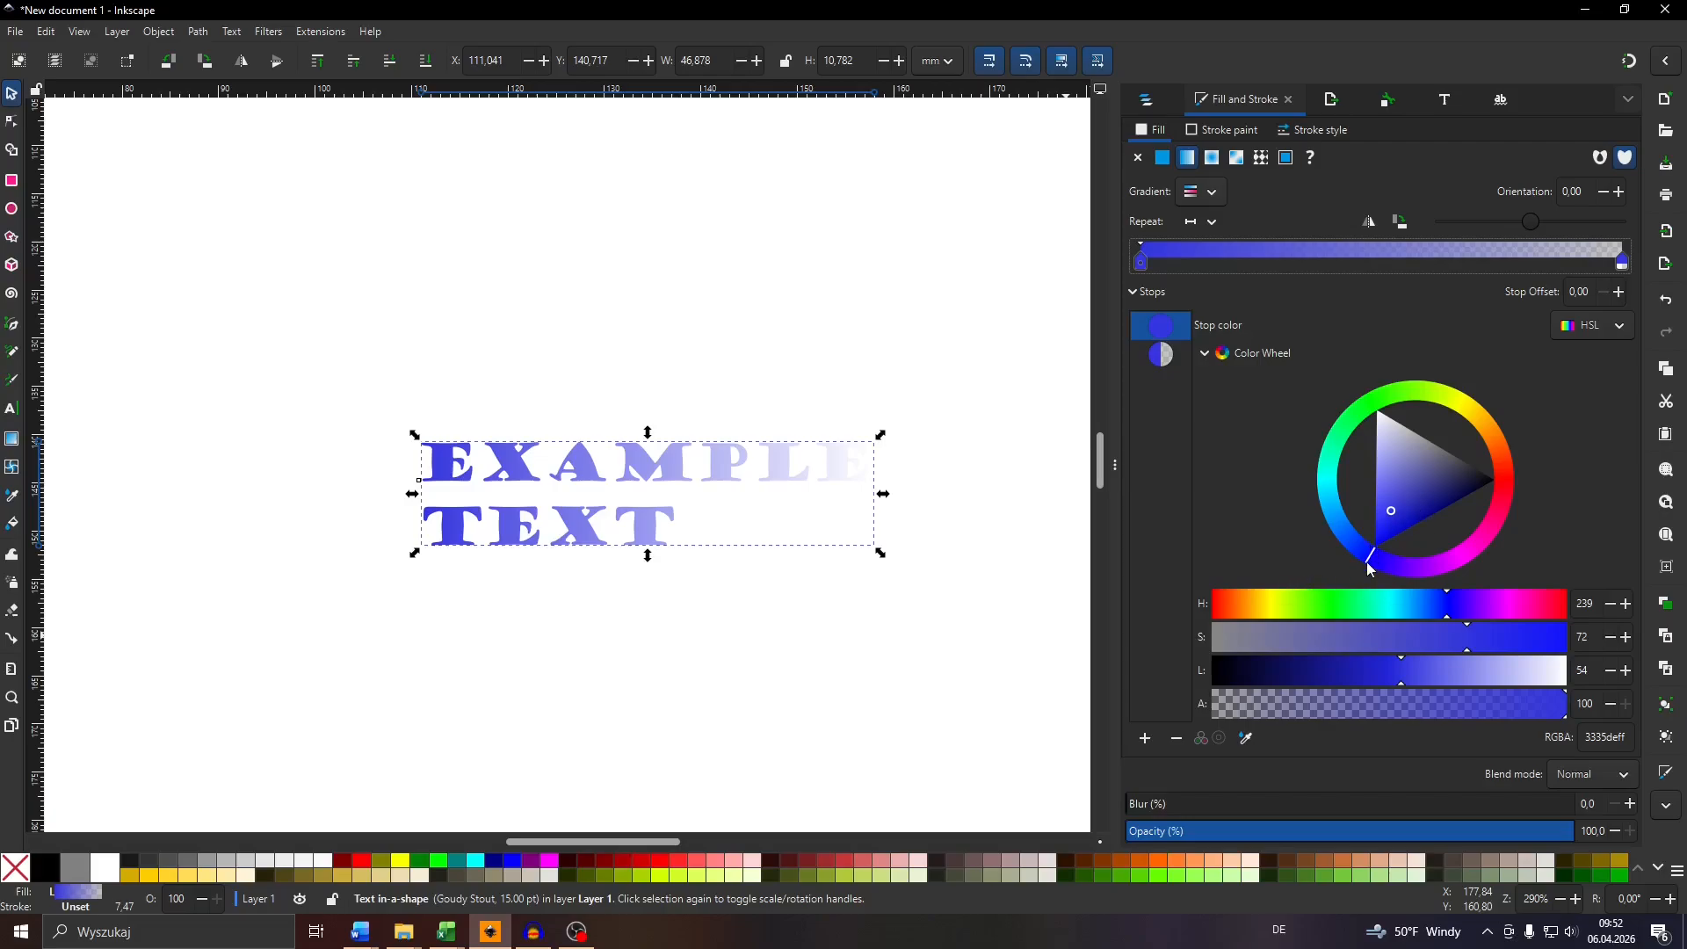
mouse_move(1367, 562)
left_mouse_down()
mouse_move(1332, 527)
mouse_move(1318, 470)
mouse_move(1372, 355)
mouse_move(1363, 397)
mouse_move(1403, 433)
mouse_move(1394, 417)
left_mouse_up()
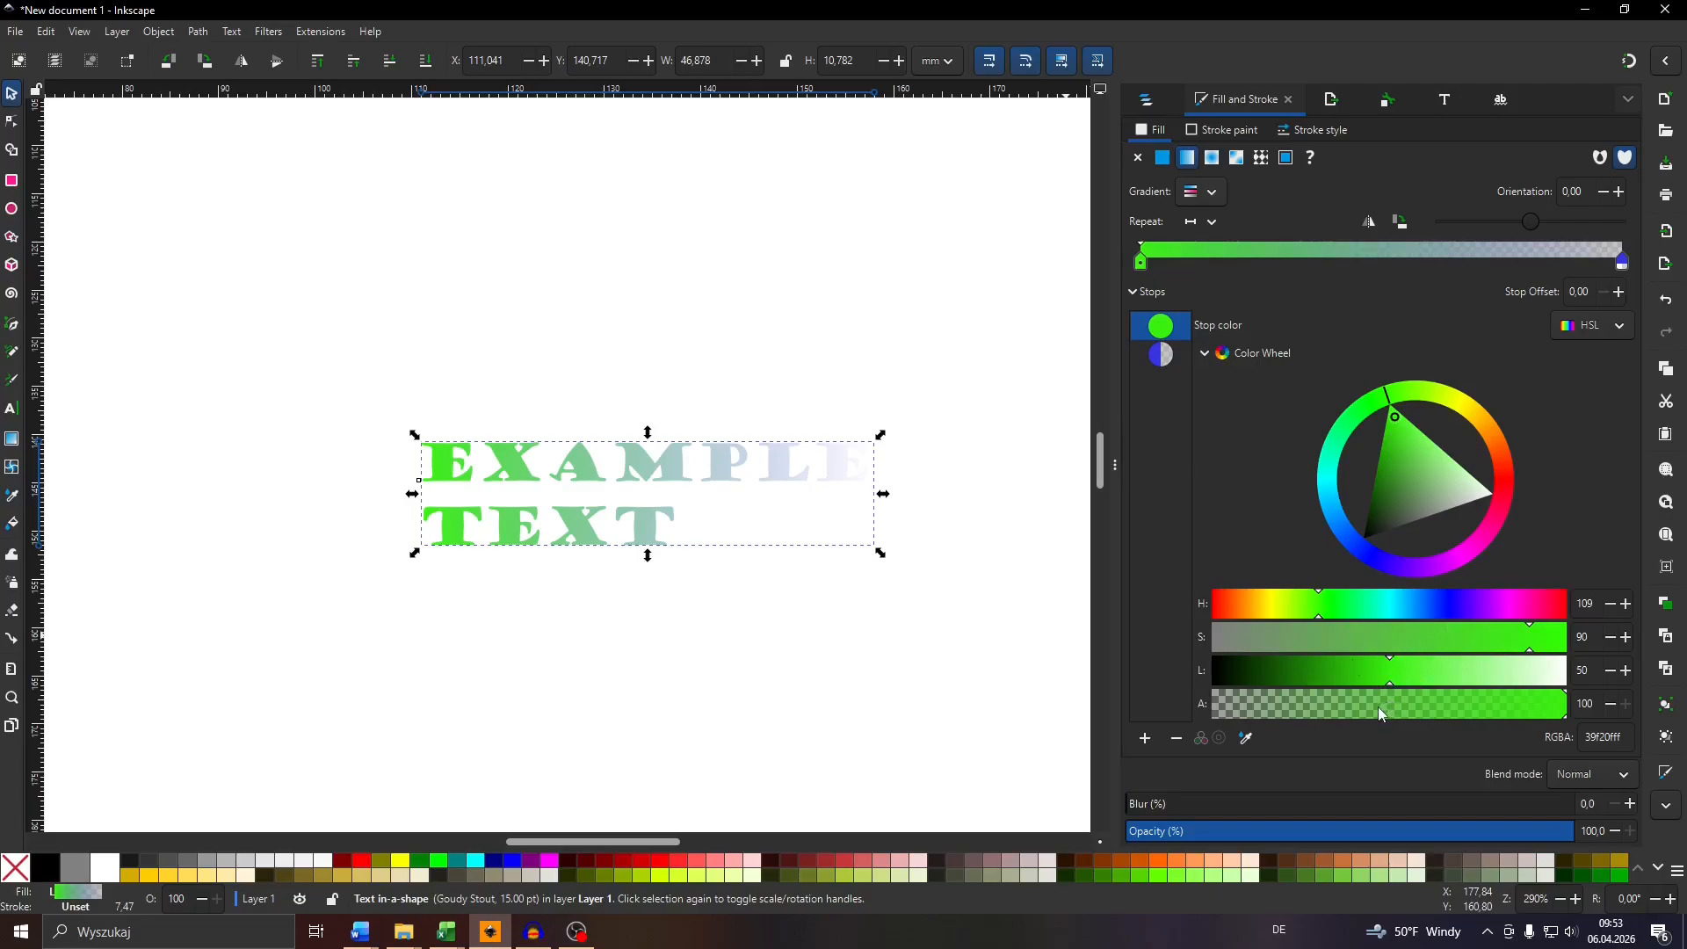
left_click_drag(1377, 707, 1596, 702)
left_click_drag(1409, 681, 1361, 681)
left_click(1387, 435)
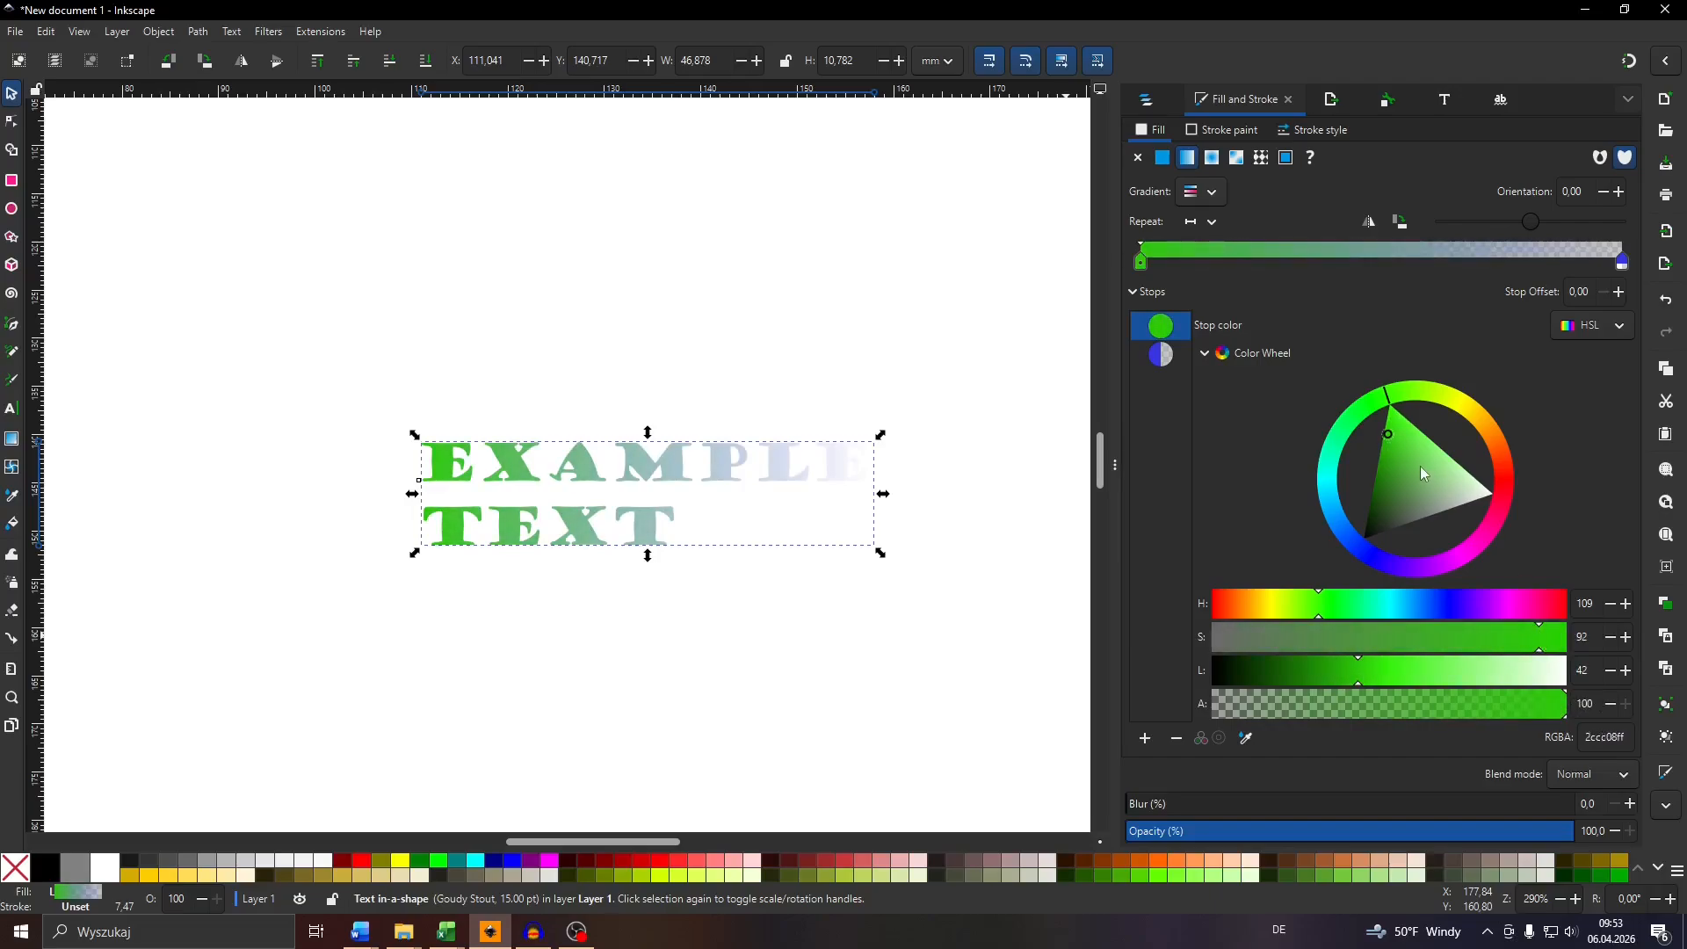
left_click_drag(1382, 439, 1392, 411)
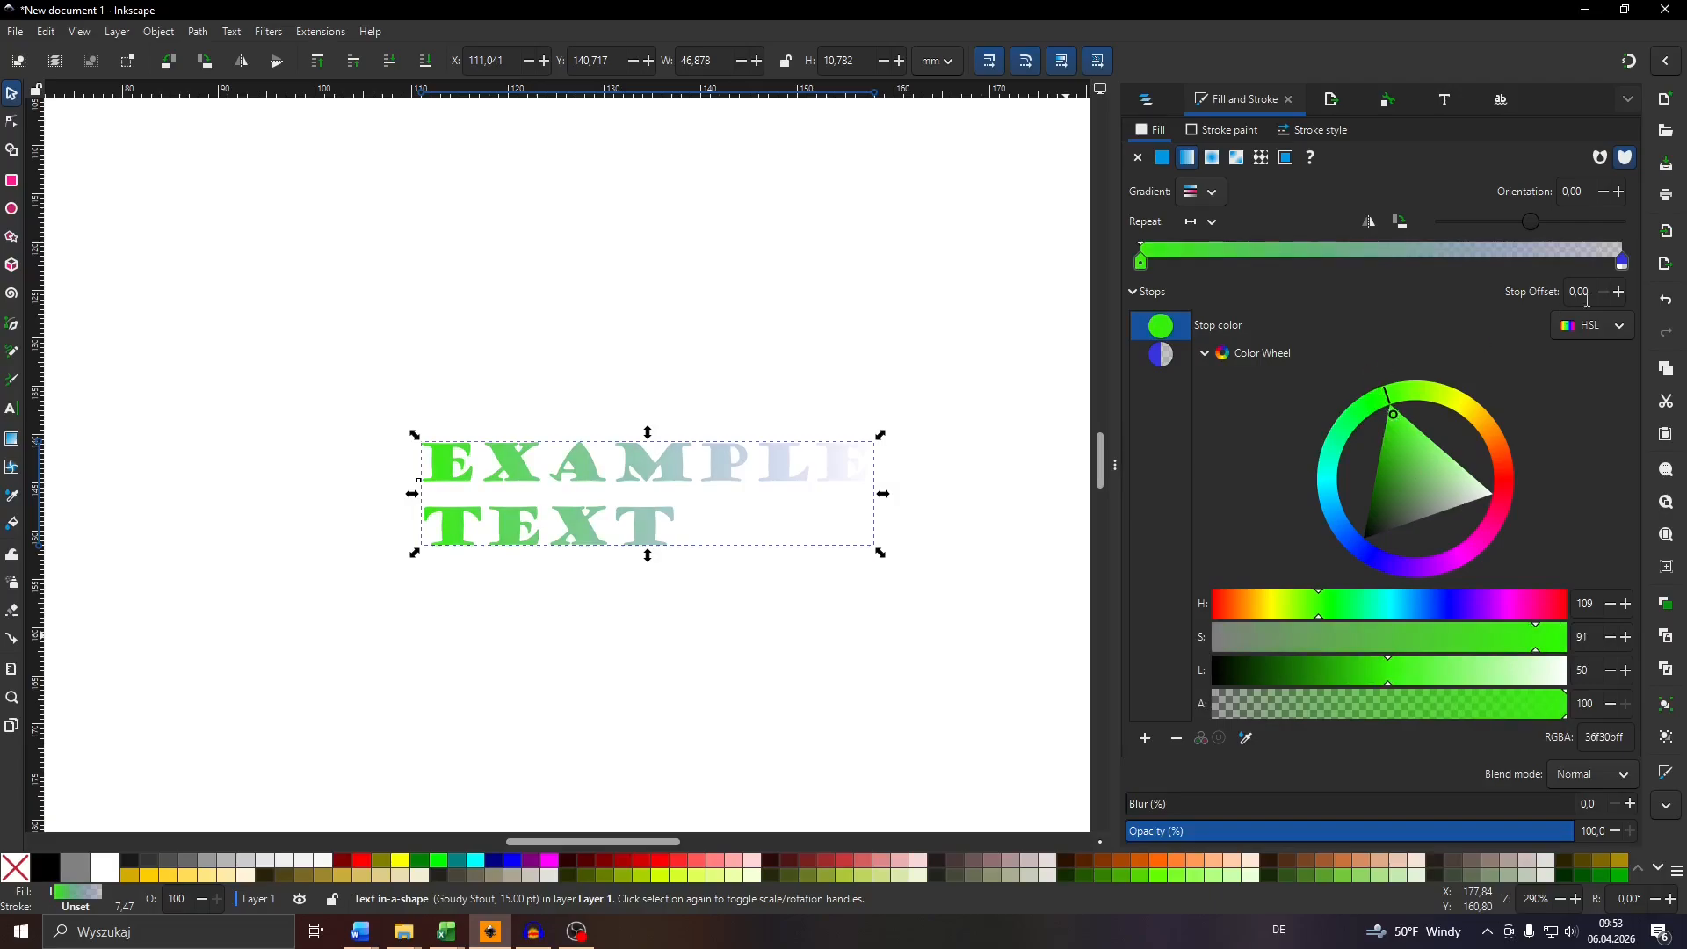
Recolour the gradient's end stop to magenta, RGBA de33c7ff, with alpha 100
left_click(1623, 267)
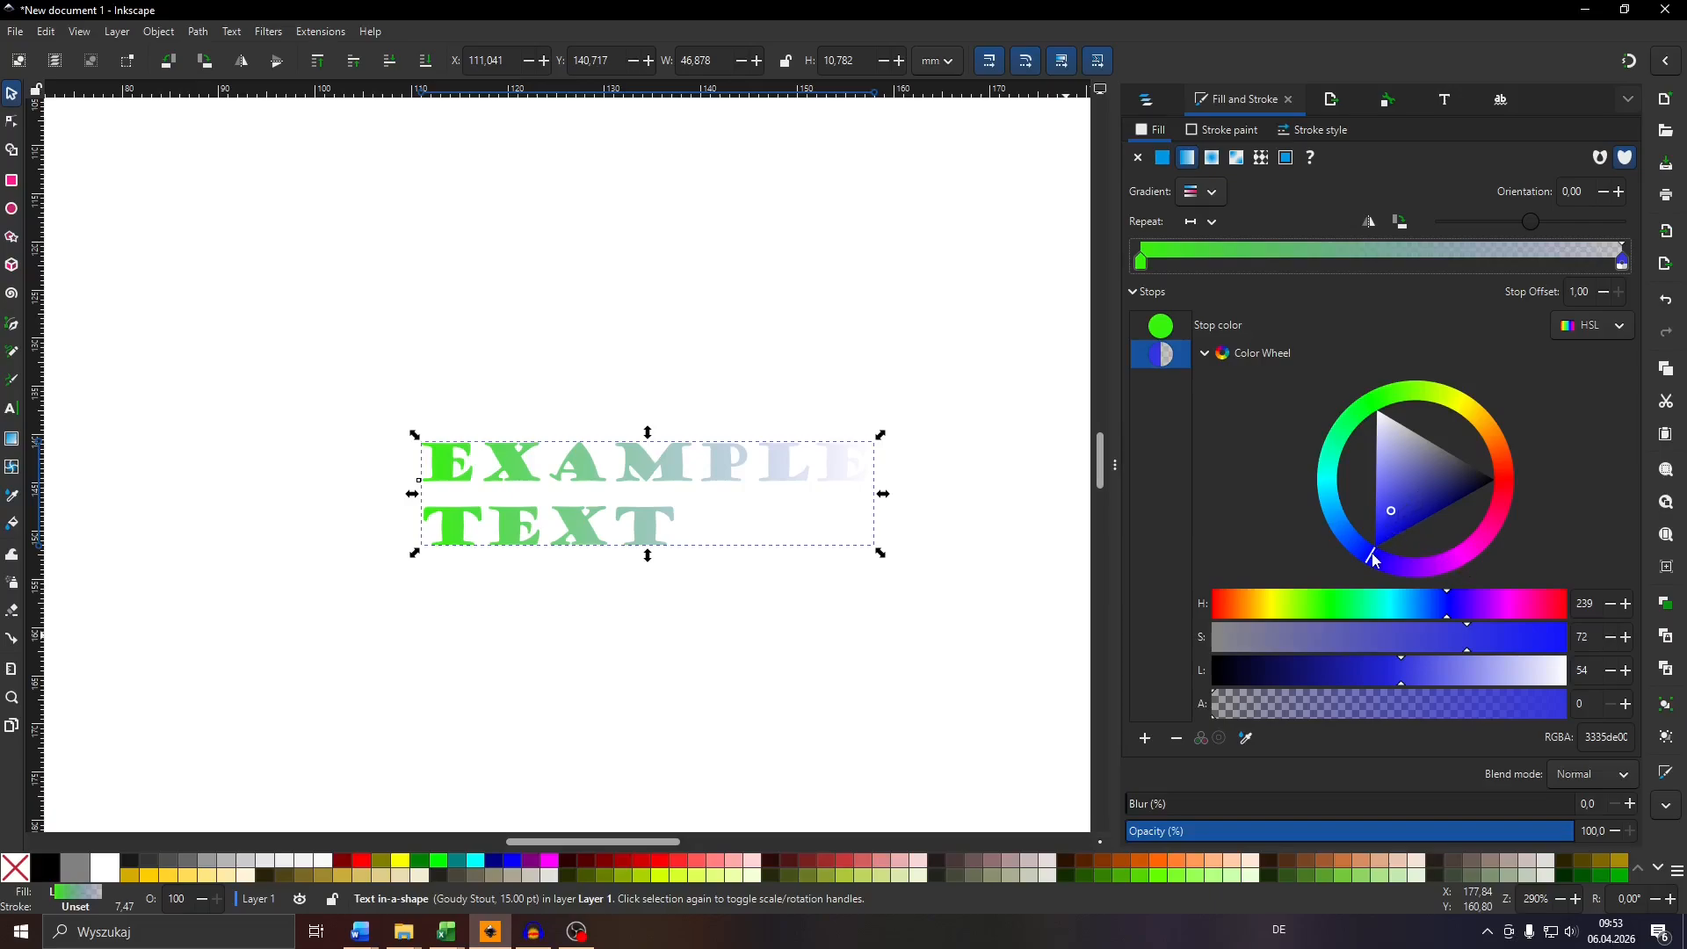
left_click_drag(1375, 560, 1462, 564)
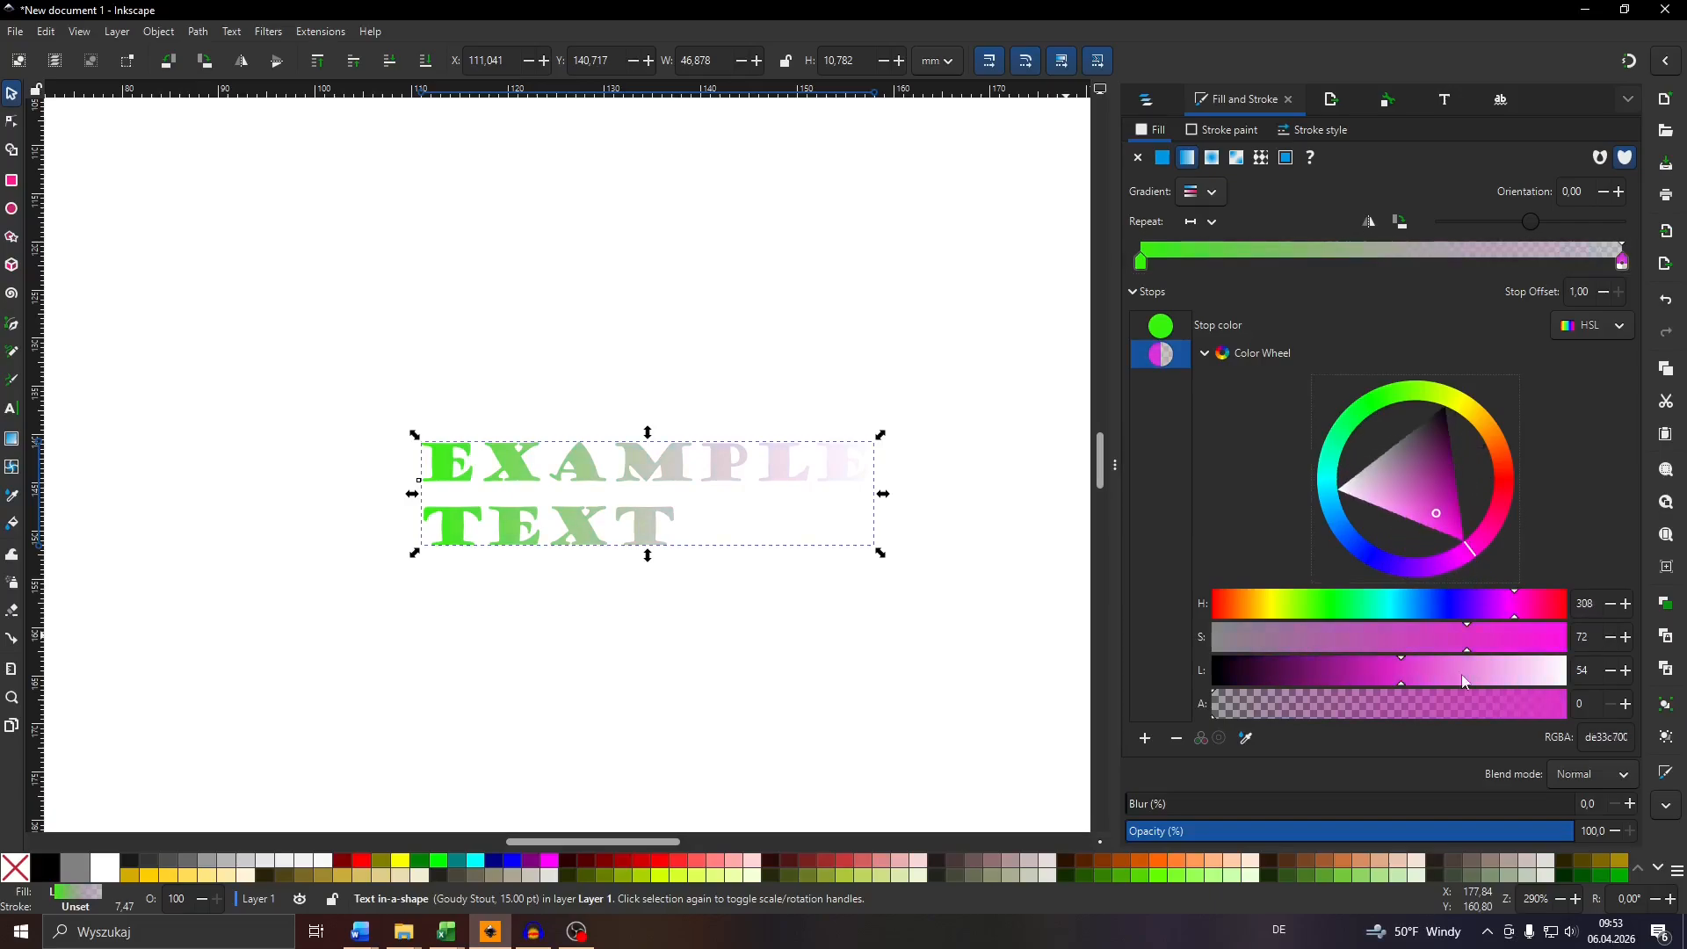
left_click_drag(1270, 703, 1612, 705)
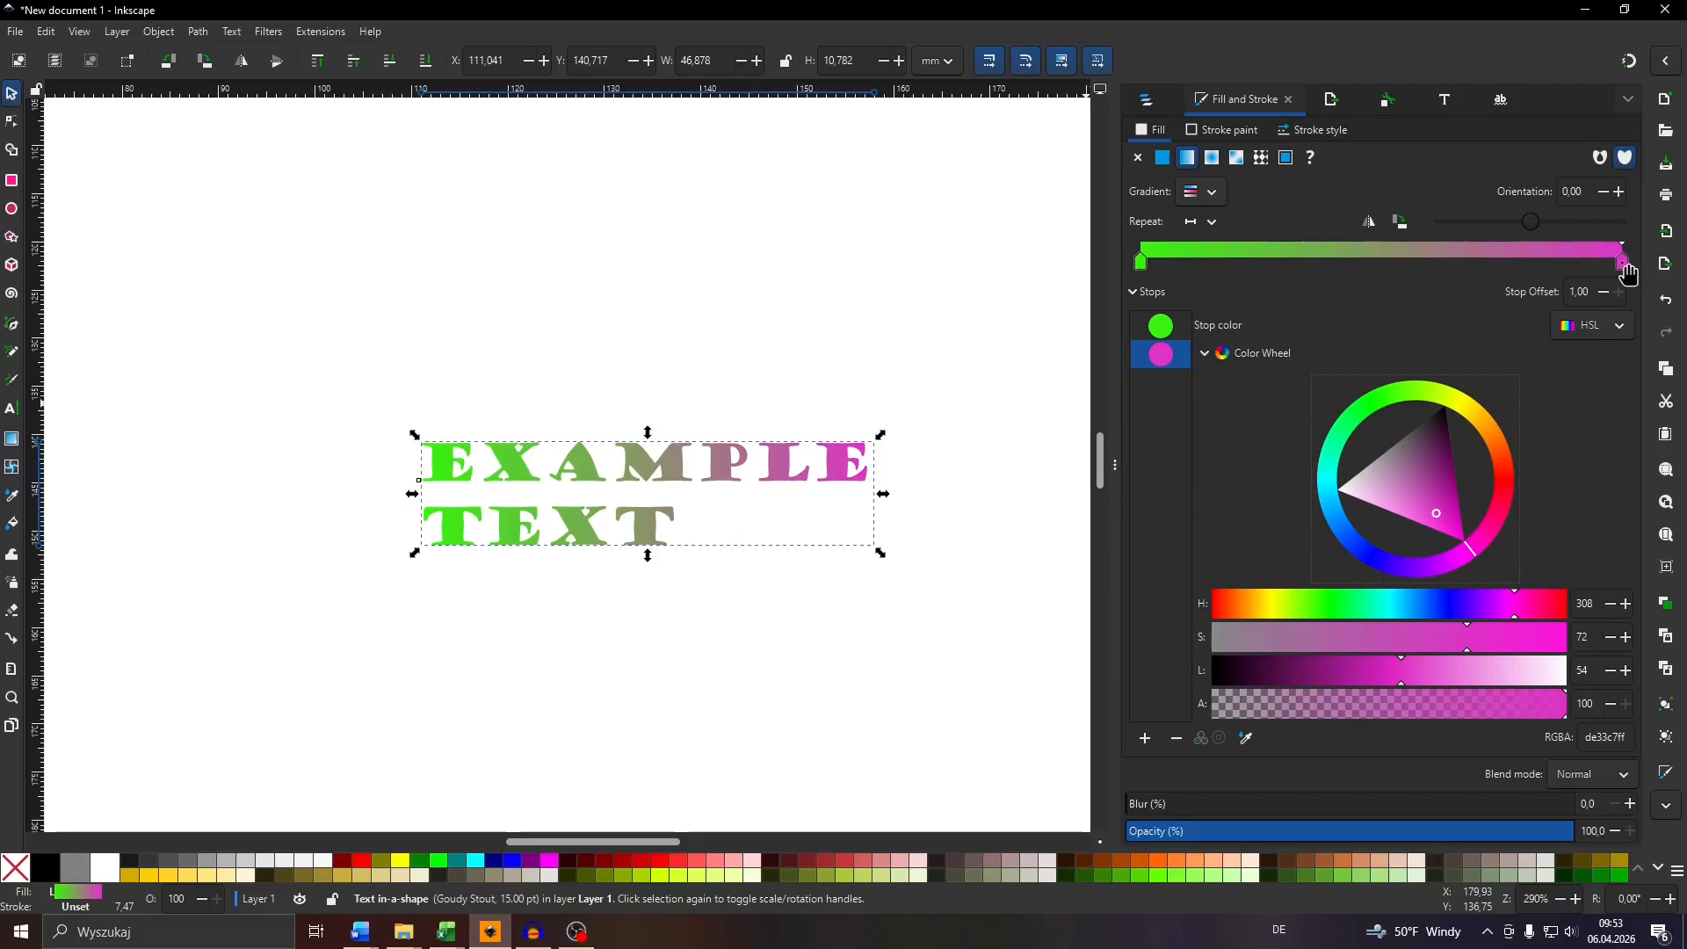
Add a stop between green and magenta, placing it at offset 0.21 and the magenta stop at 0.42
left_click_drag(1628, 275, 1262, 278)
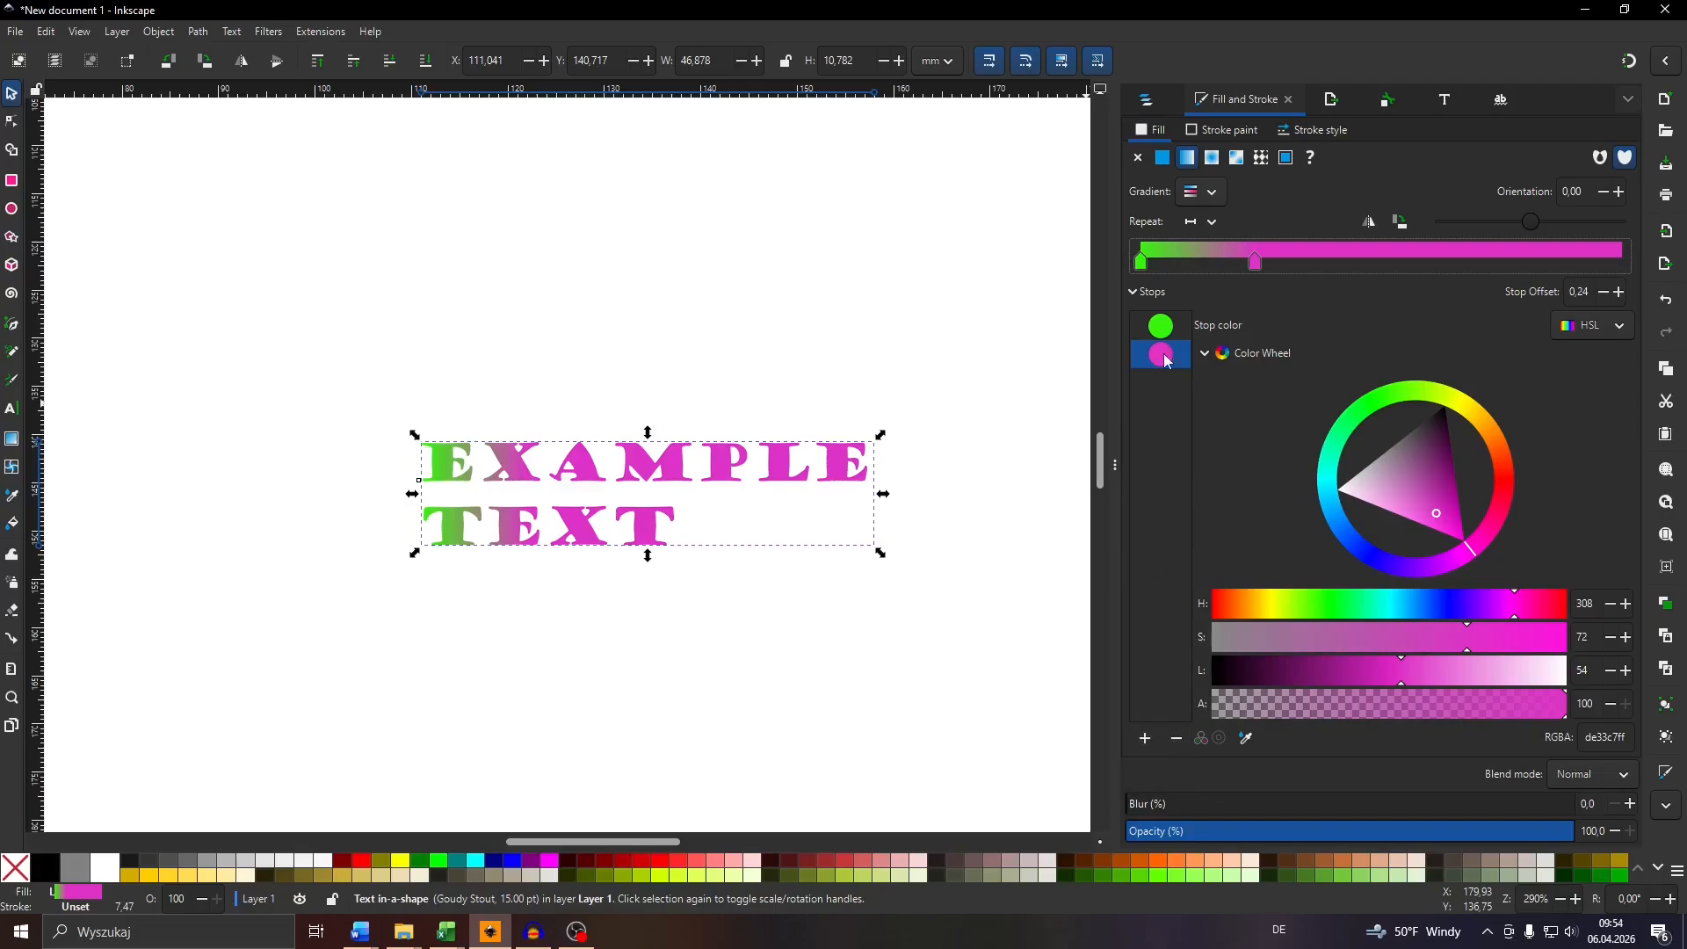
left_click(1153, 736)
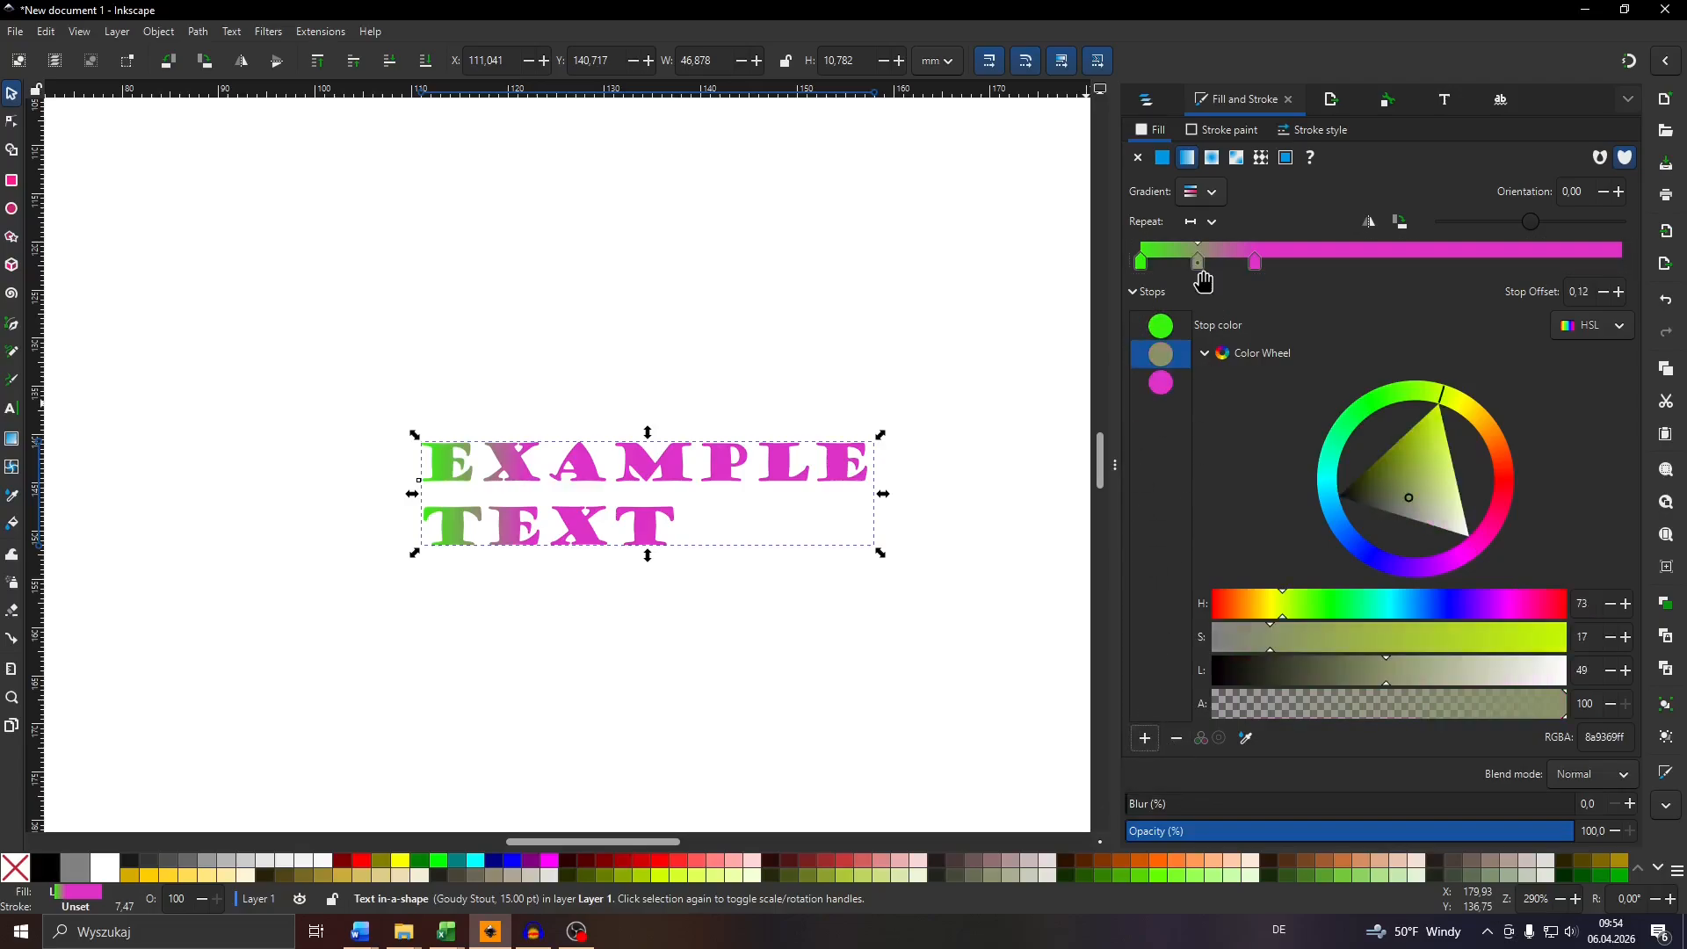
left_click_drag(1204, 281, 1344, 261)
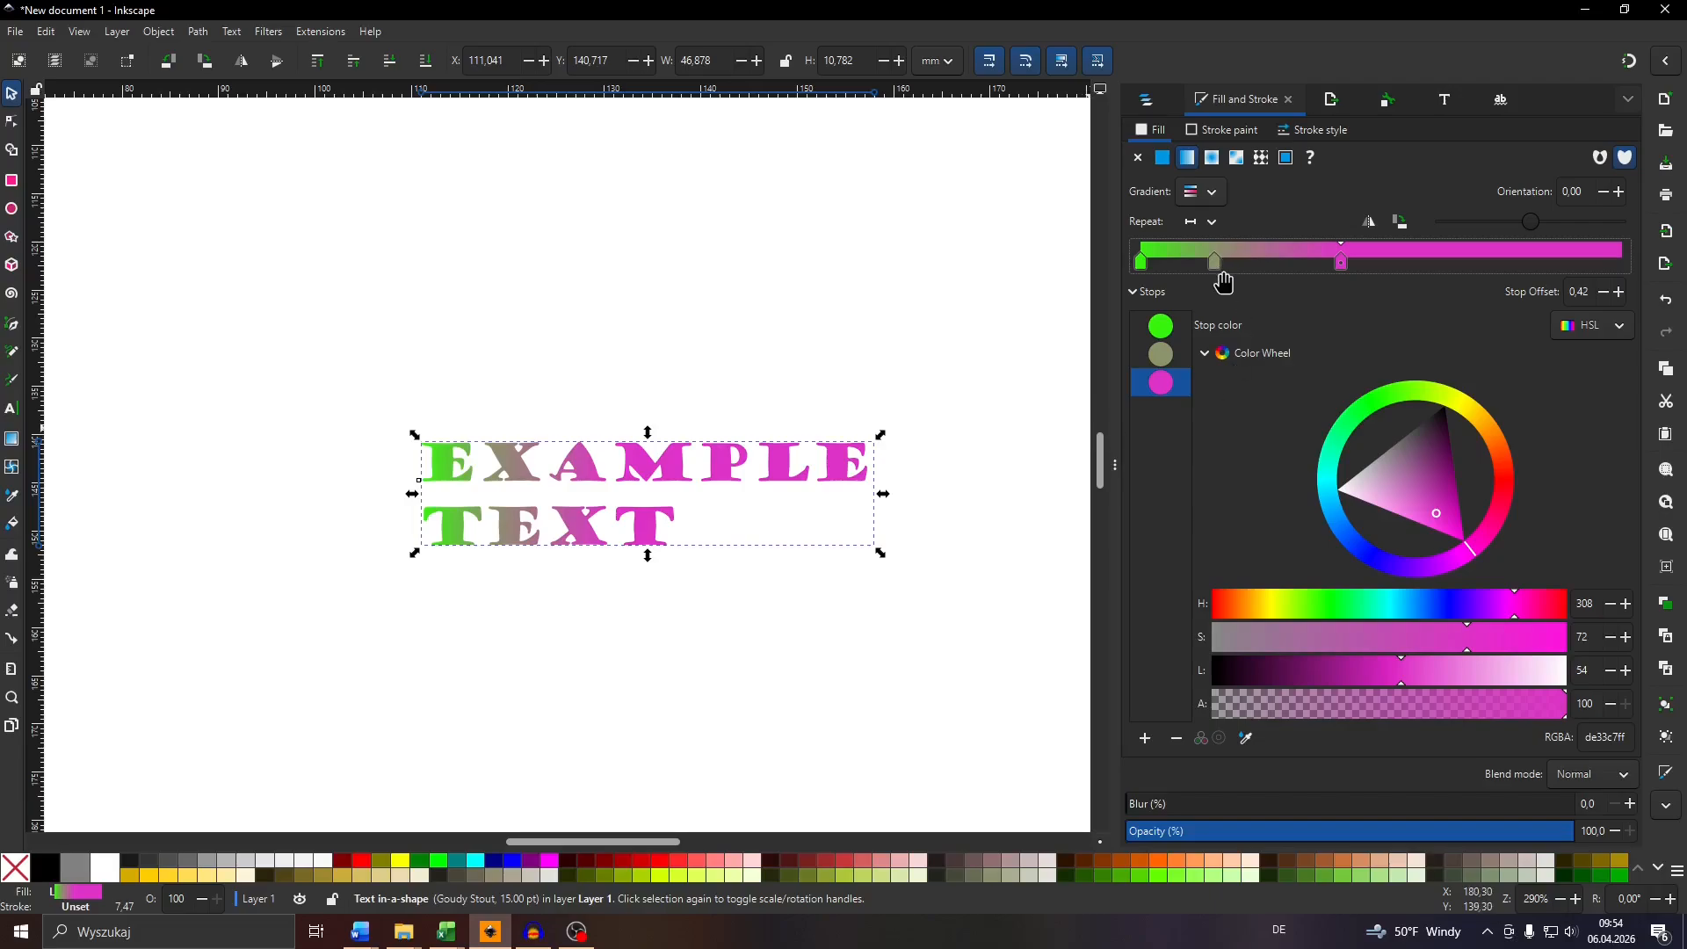
left_click_drag(1215, 262, 1247, 268)
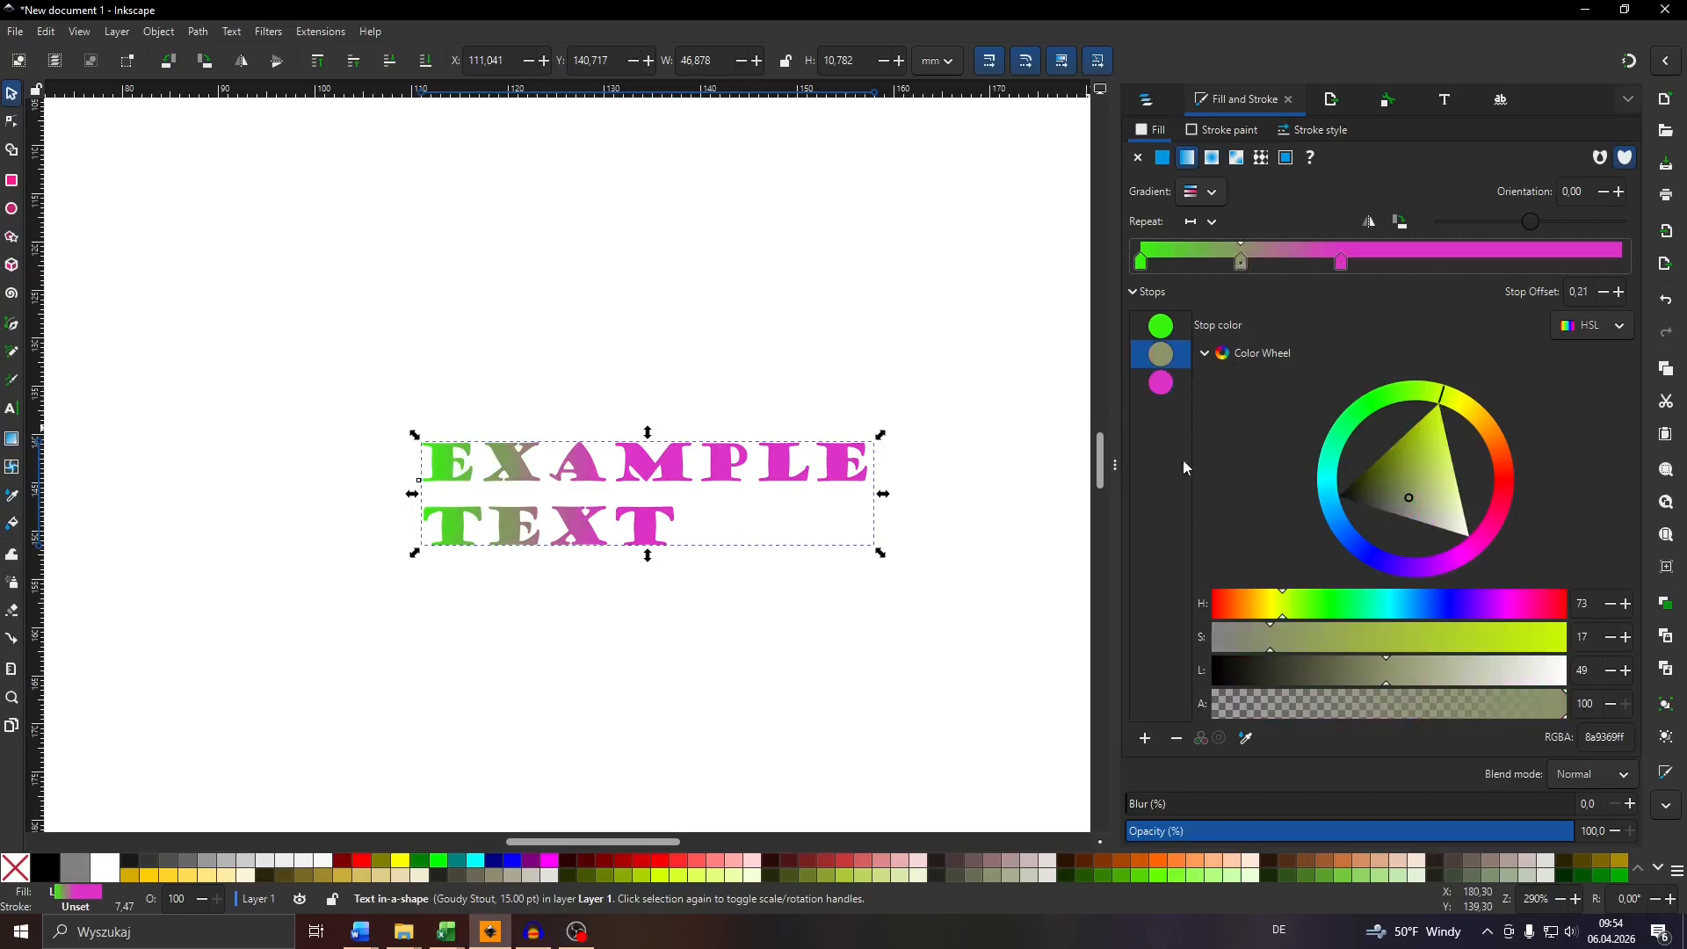
Add two more gradient stops and spread the last three stops to offsets 0.48, 0.73 and 1.00
left_click(1147, 738)
left_click(1147, 738)
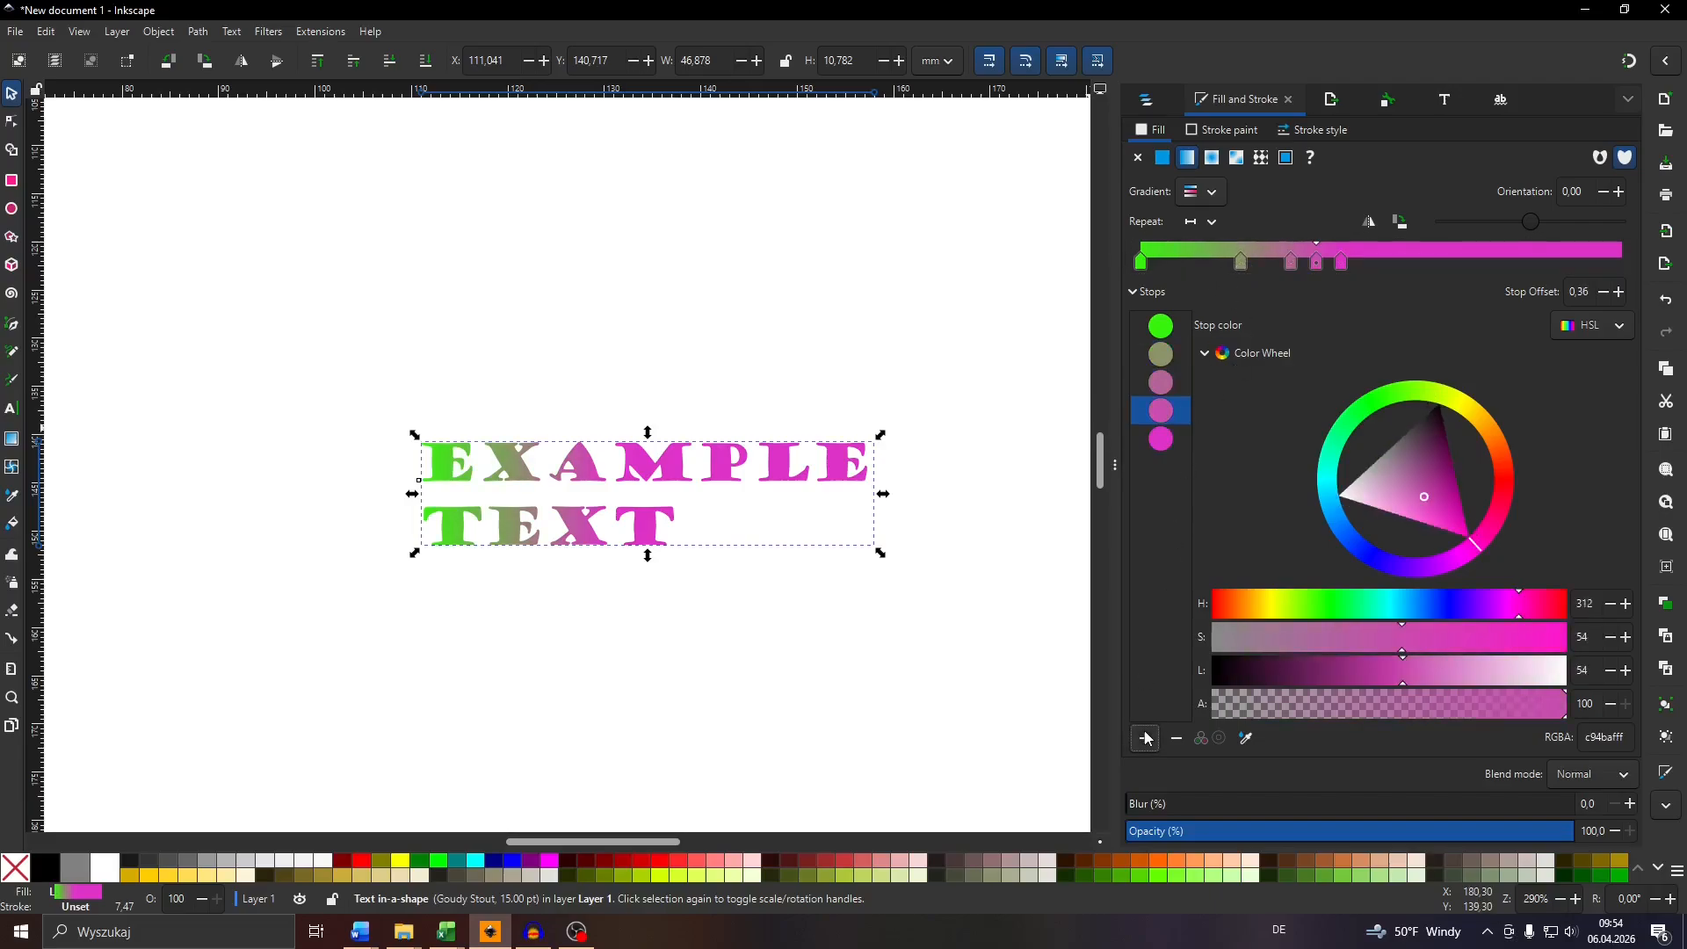
left_click_drag(1342, 262, 1673, 257)
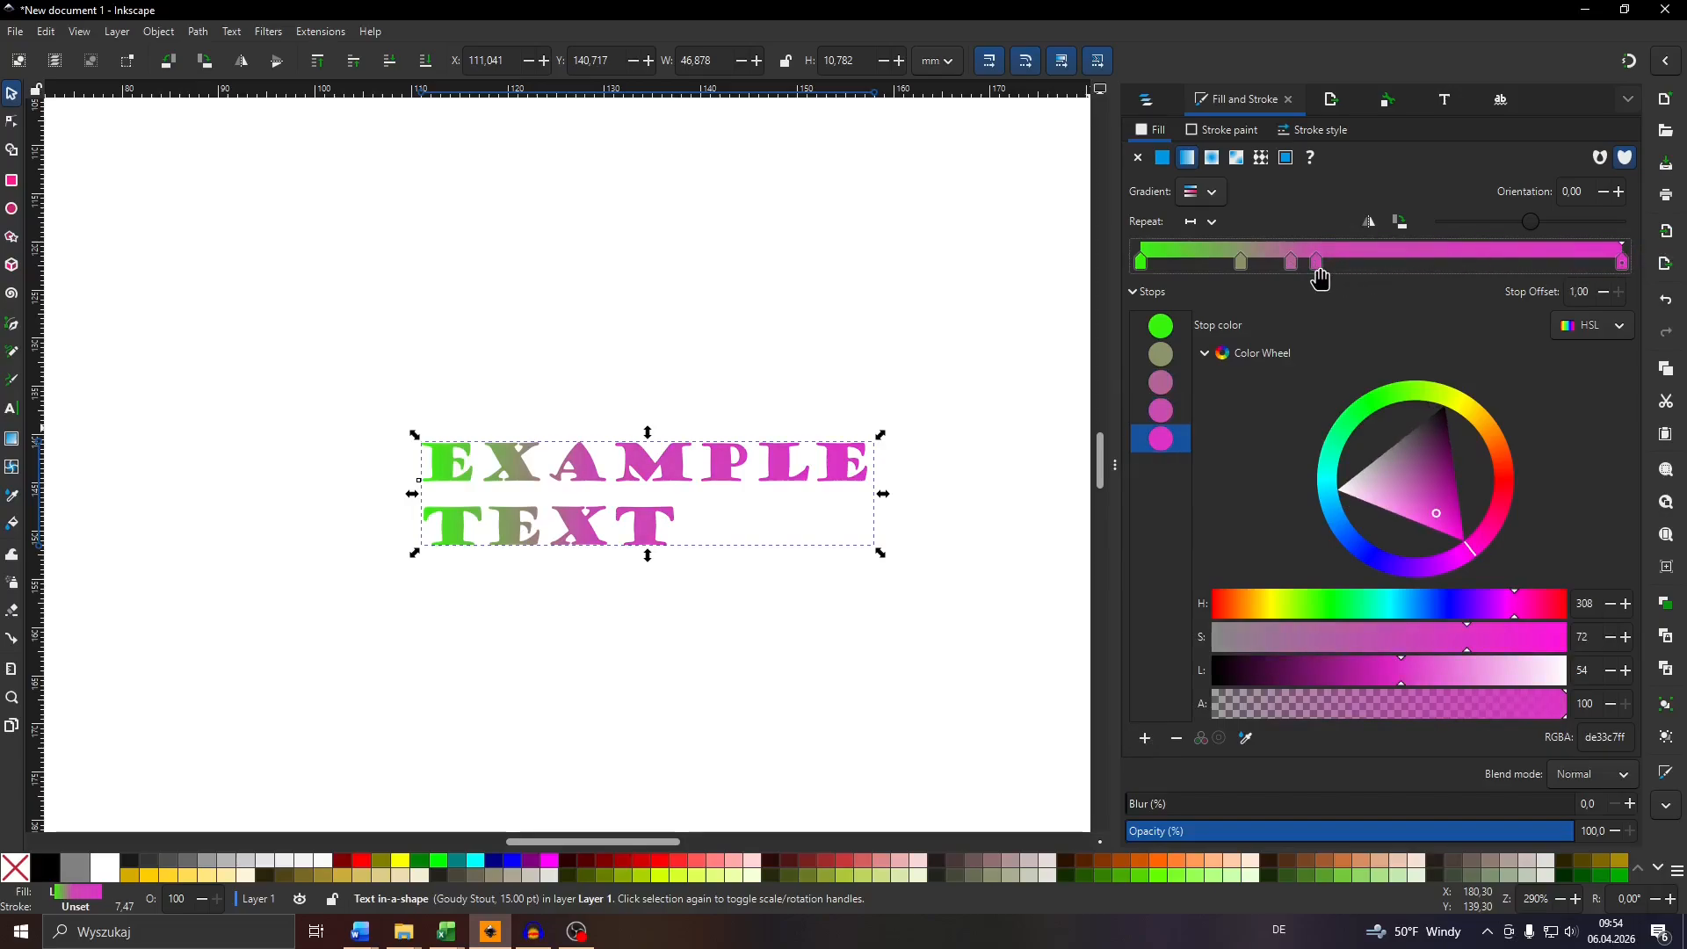
left_click_drag(1316, 262, 1497, 267)
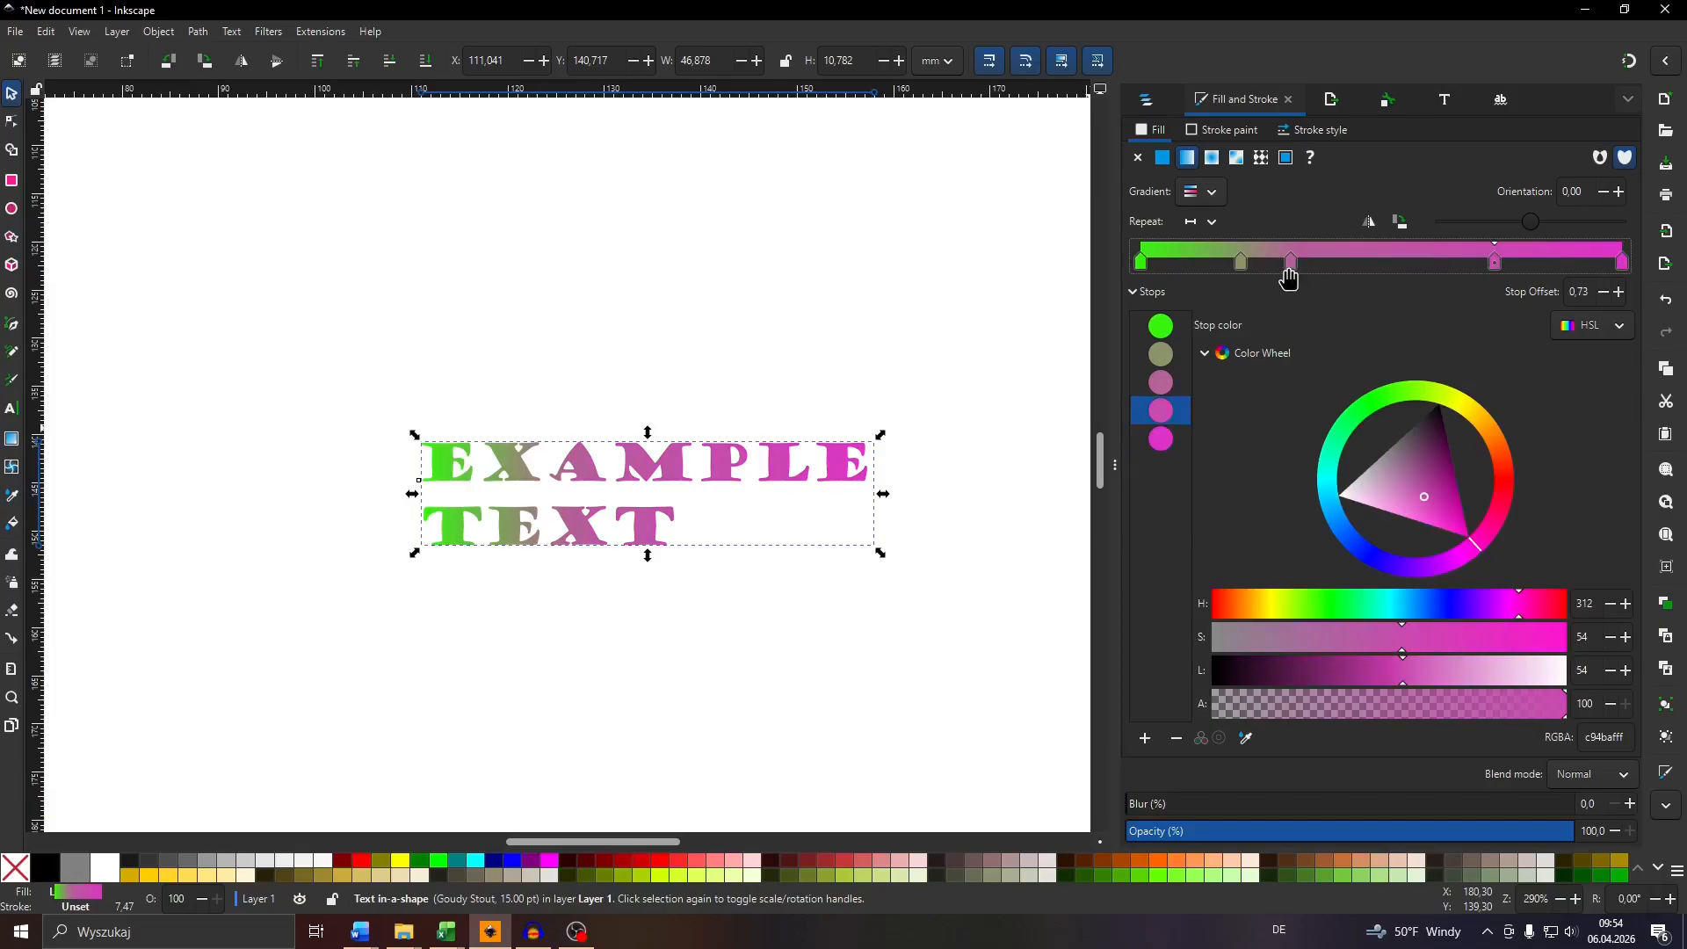
left_click_drag(1291, 262, 1367, 272)
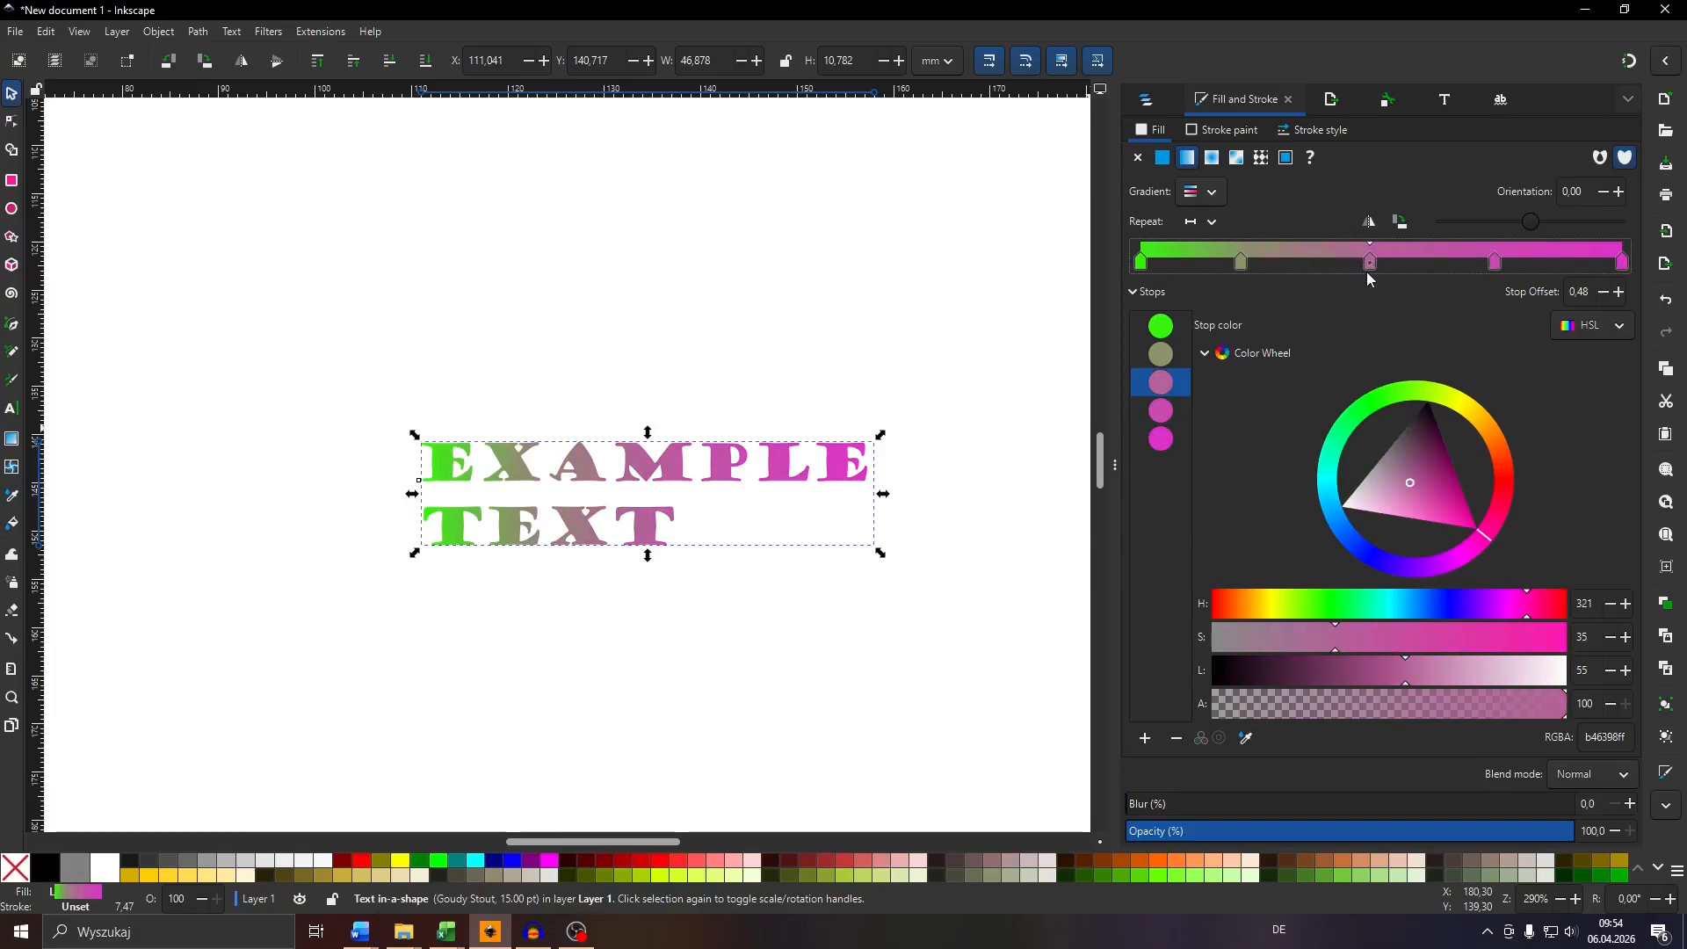
Recolour the stop at offset 0.21 to yellow-green, RGBA caff0aff, and the one at 0.48 to orange, RGBA d17e04ff
left_click(1242, 263)
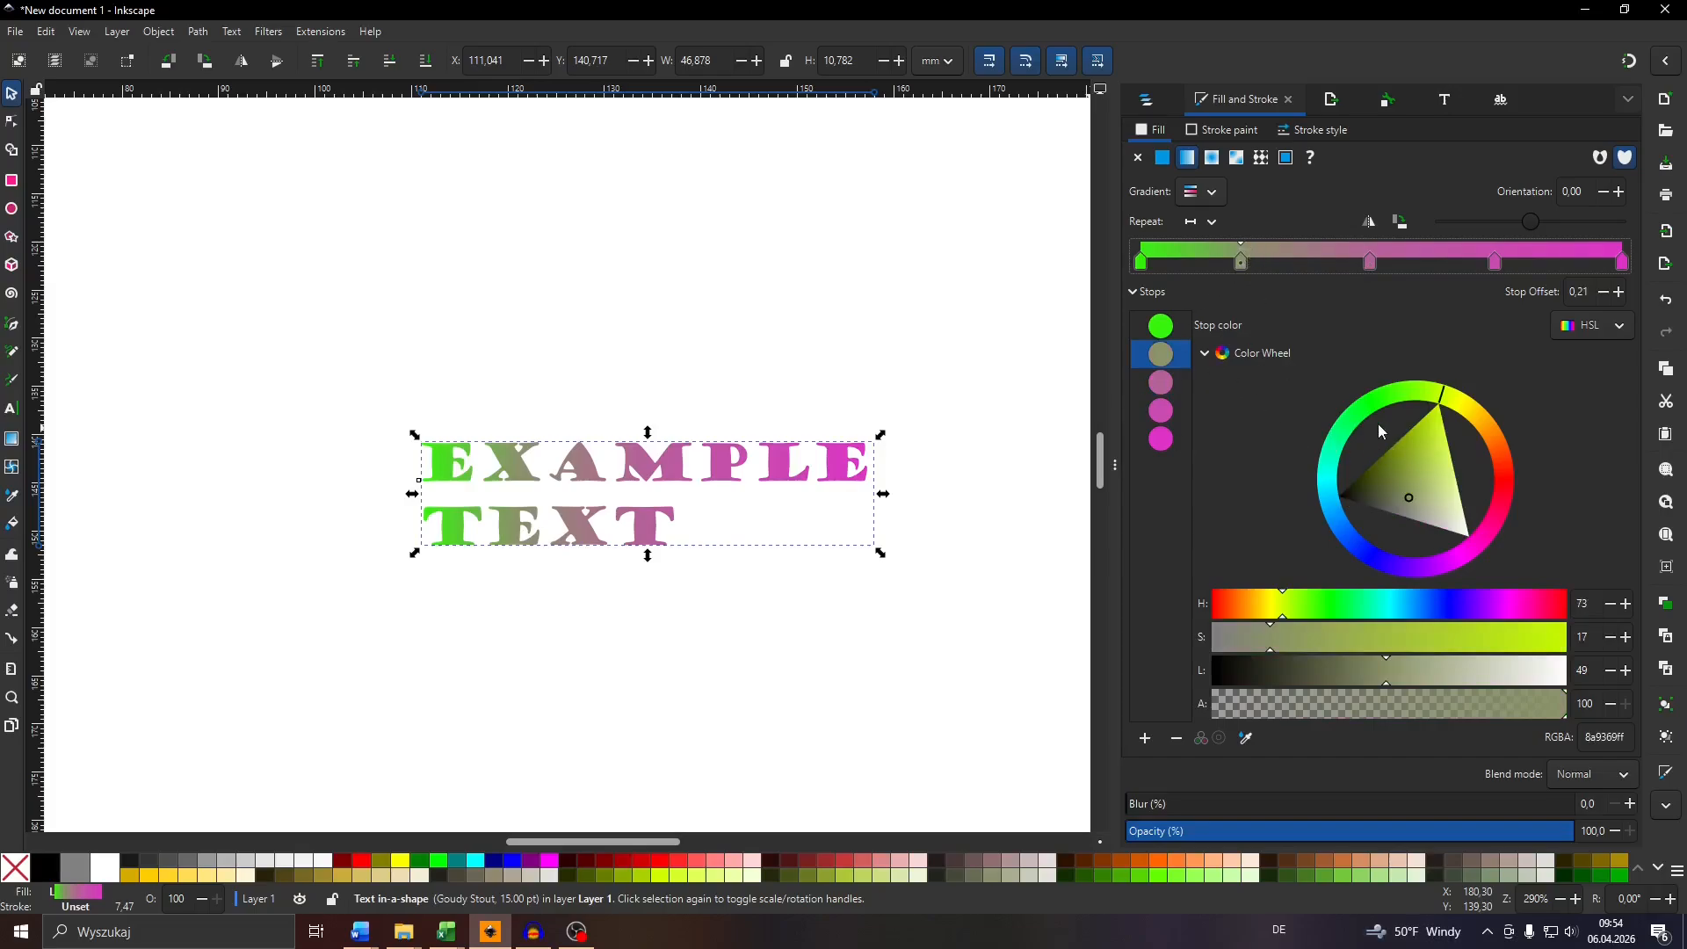
left_click(1441, 419)
left_click_drag(1445, 422, 1397, 392)
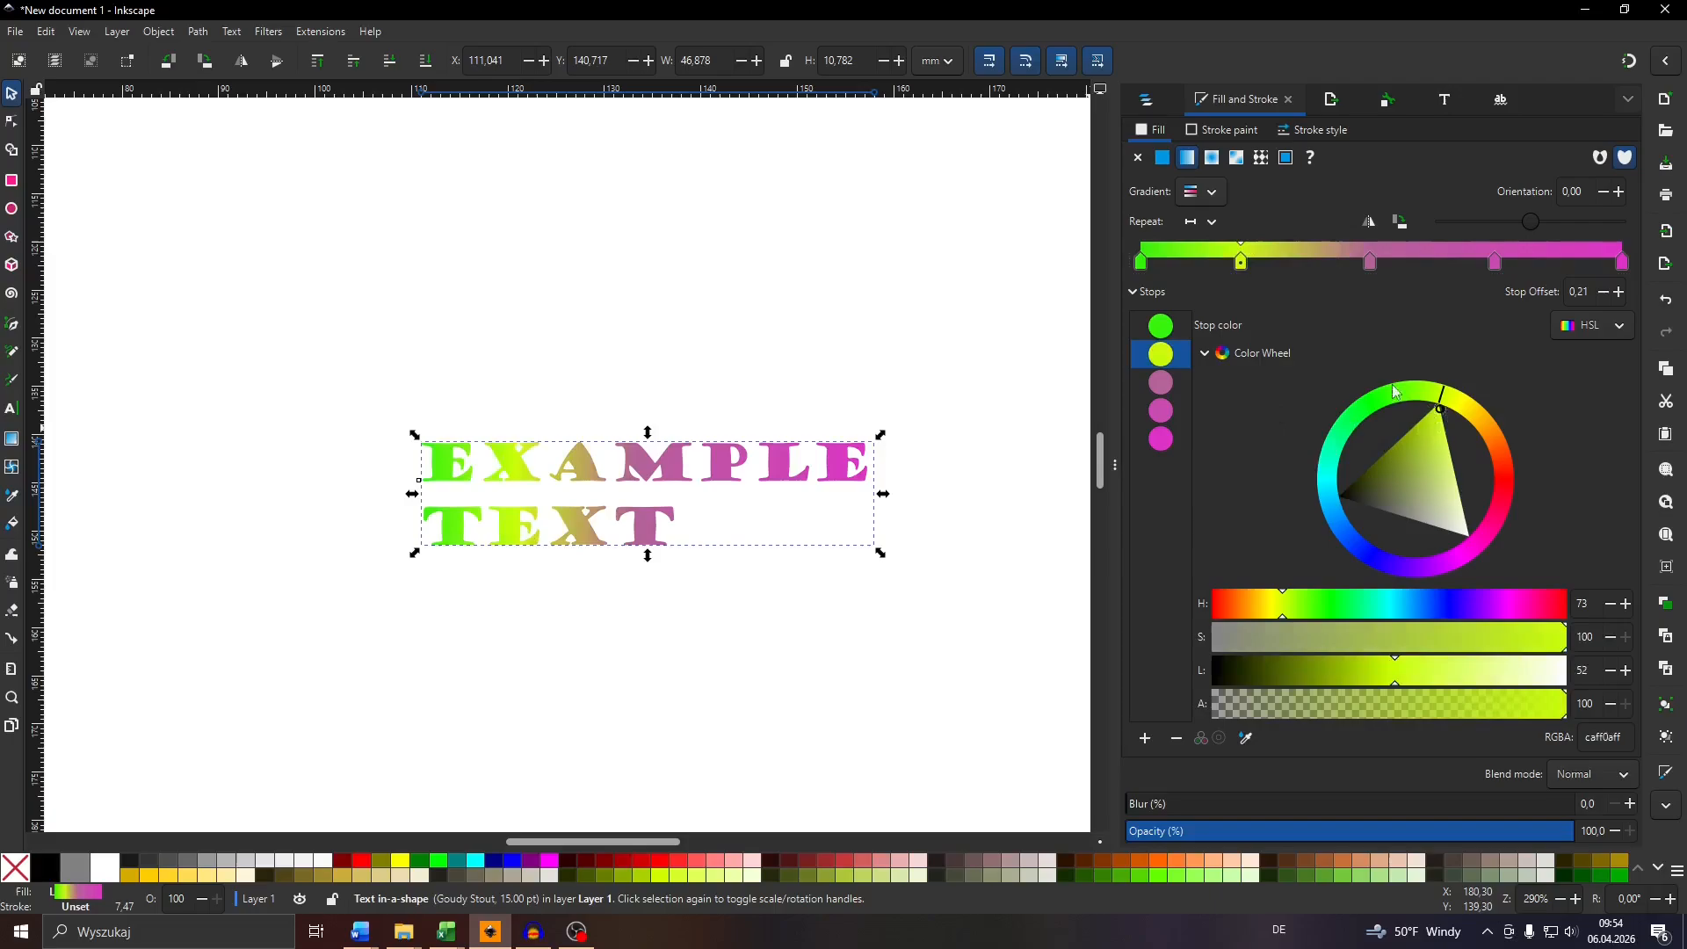
left_click(1373, 260)
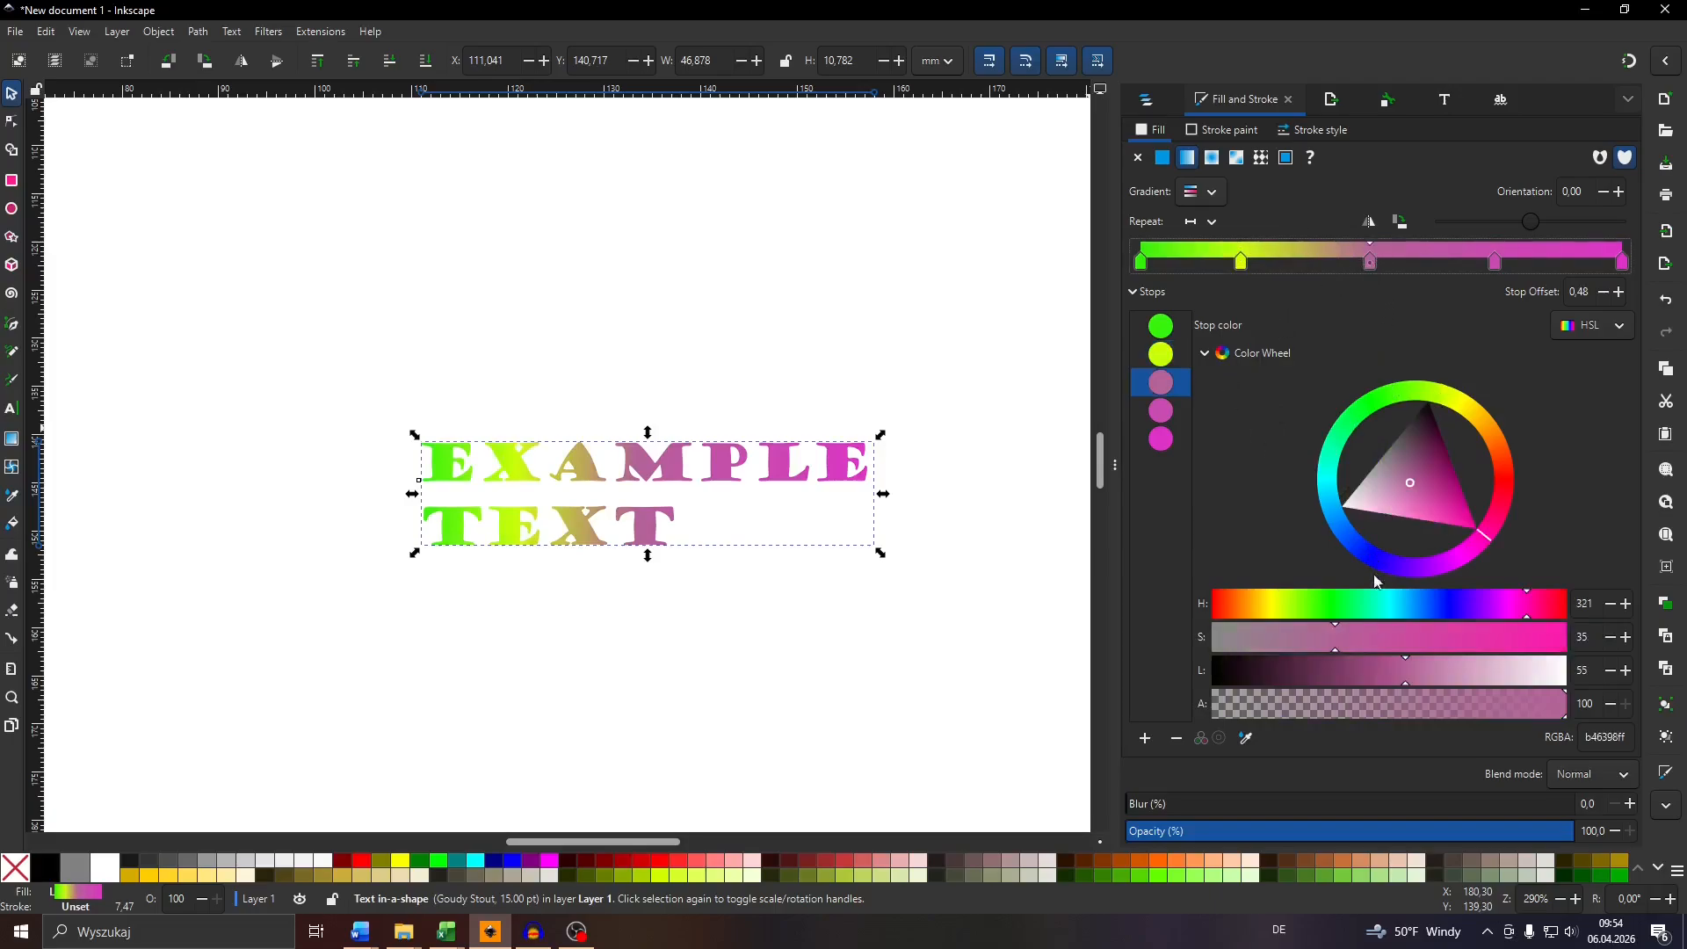
left_click(1247, 602)
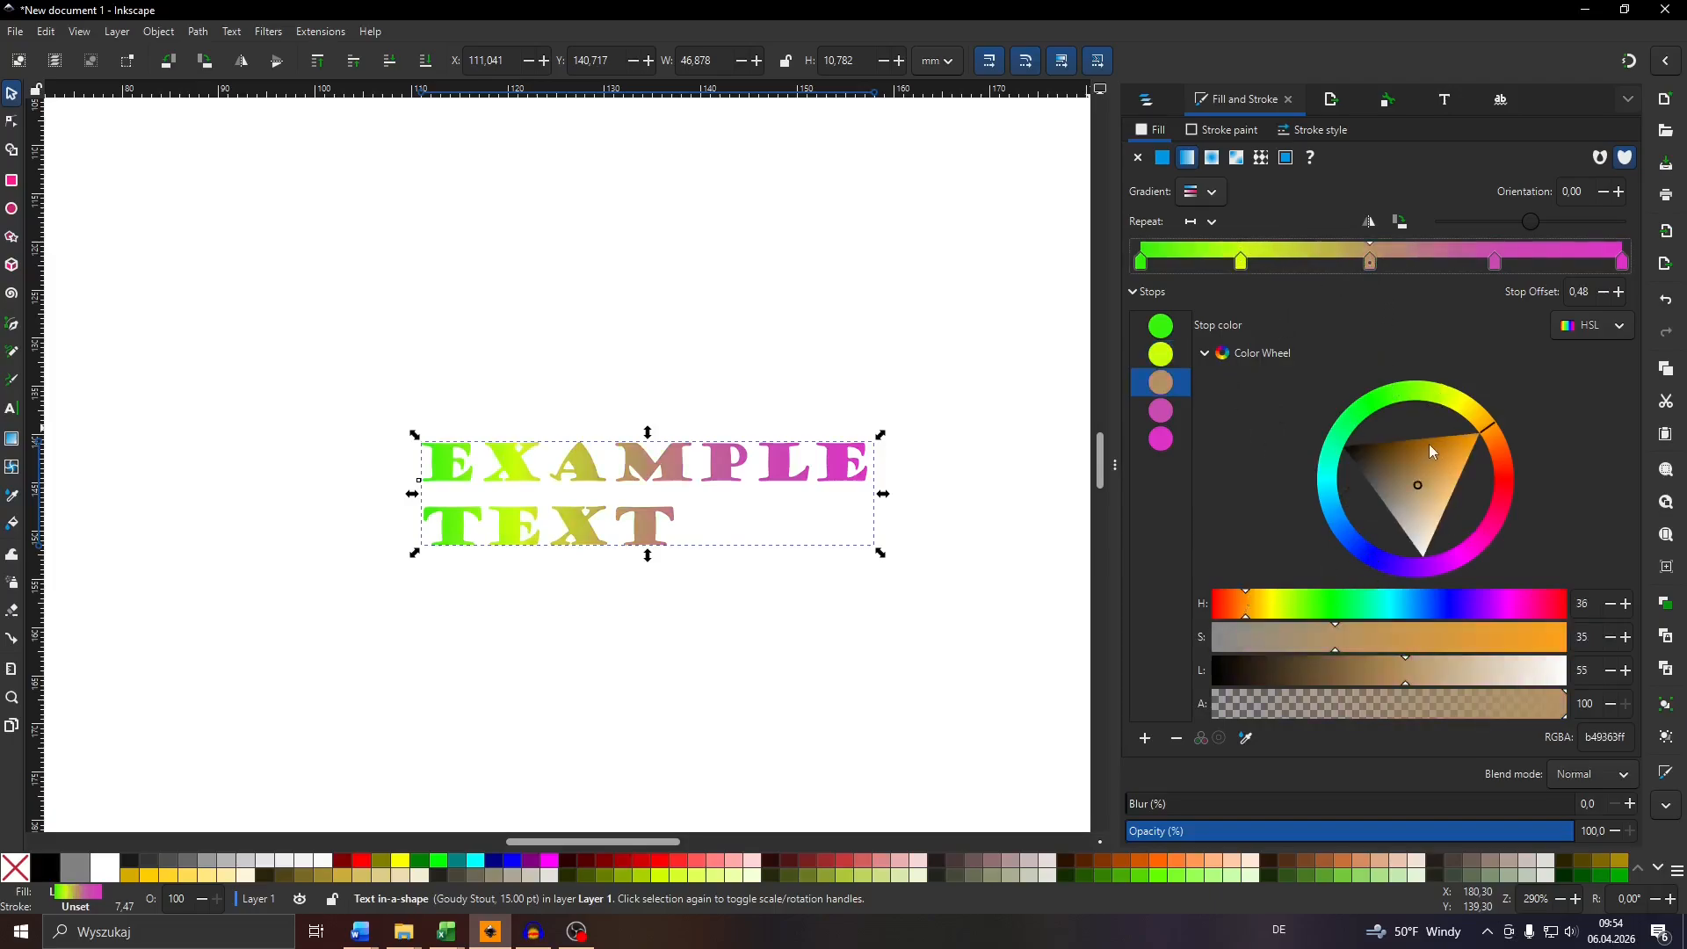
left_click_drag(1430, 445, 1462, 434)
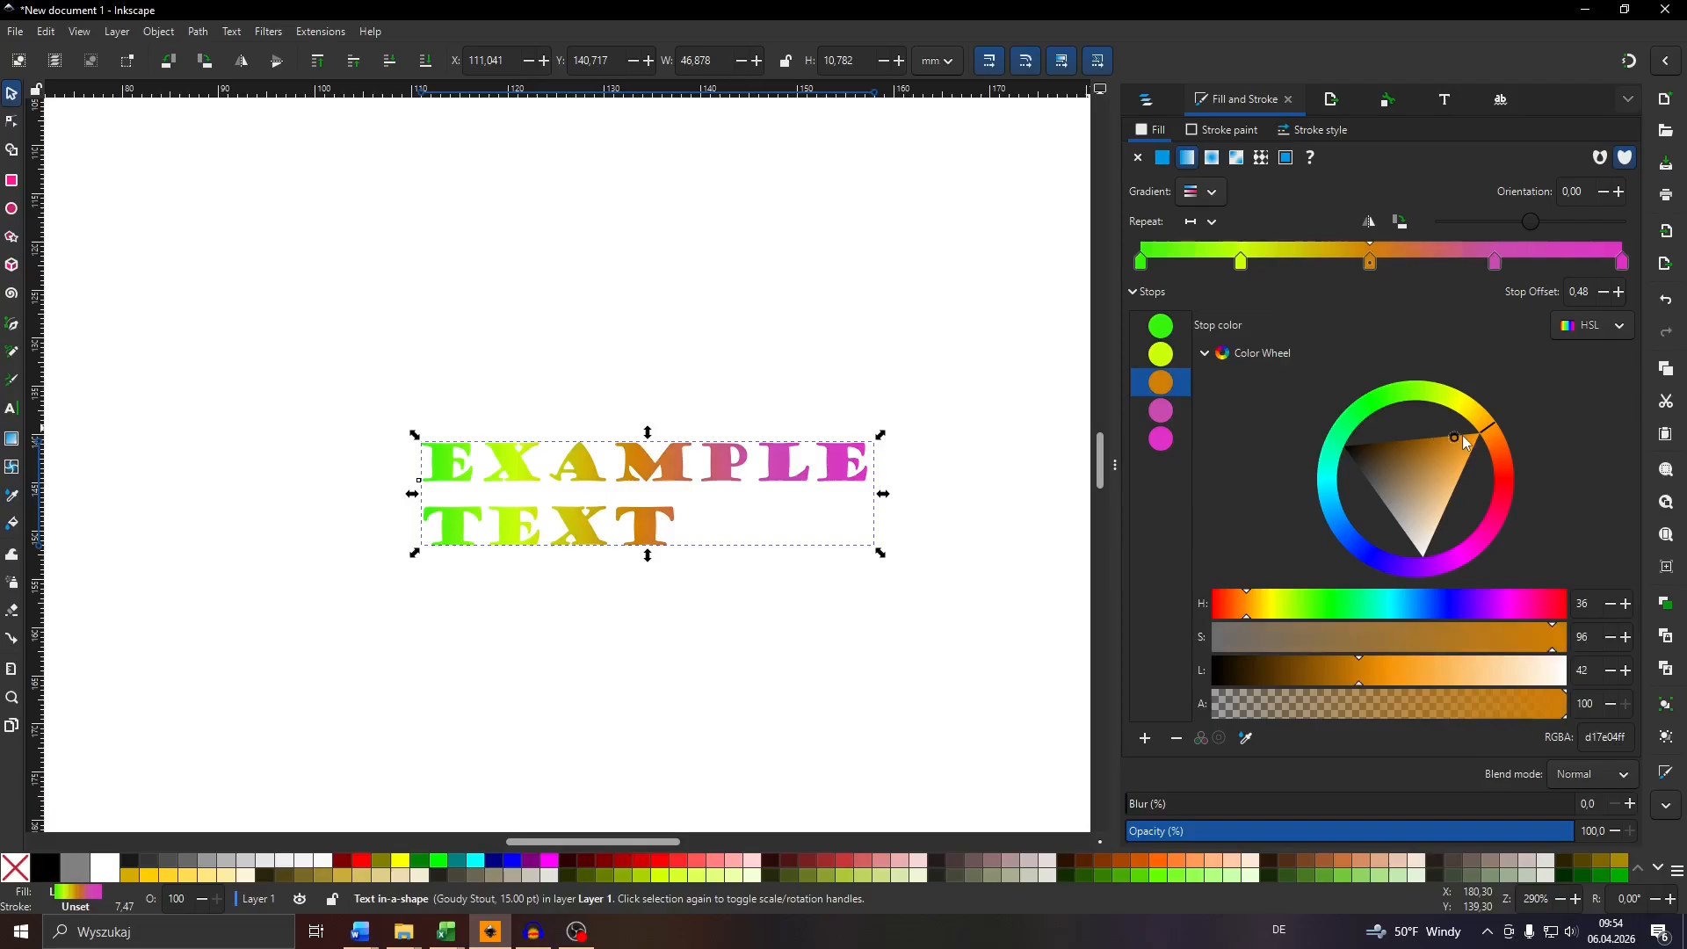
Recolour the stop at offset 0.73 to red, RGBA ce0303ff, and the end stop to dark purple, RGBA 8c0079ff
left_click(1494, 264)
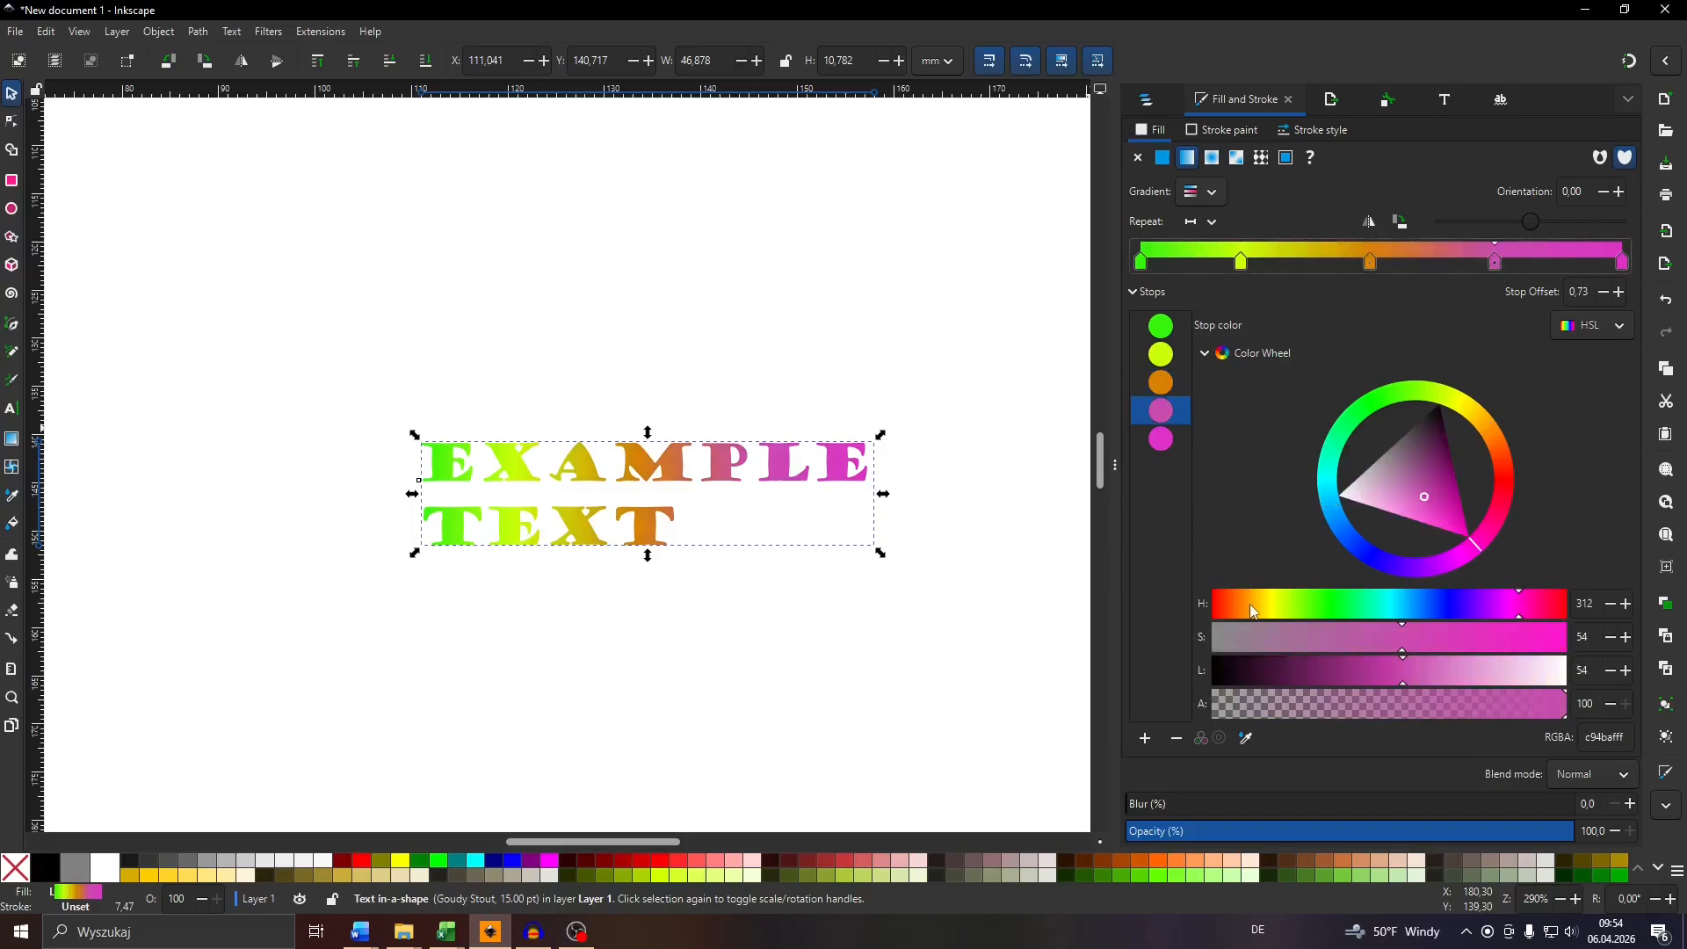
left_click_drag(1250, 605, 1200, 597)
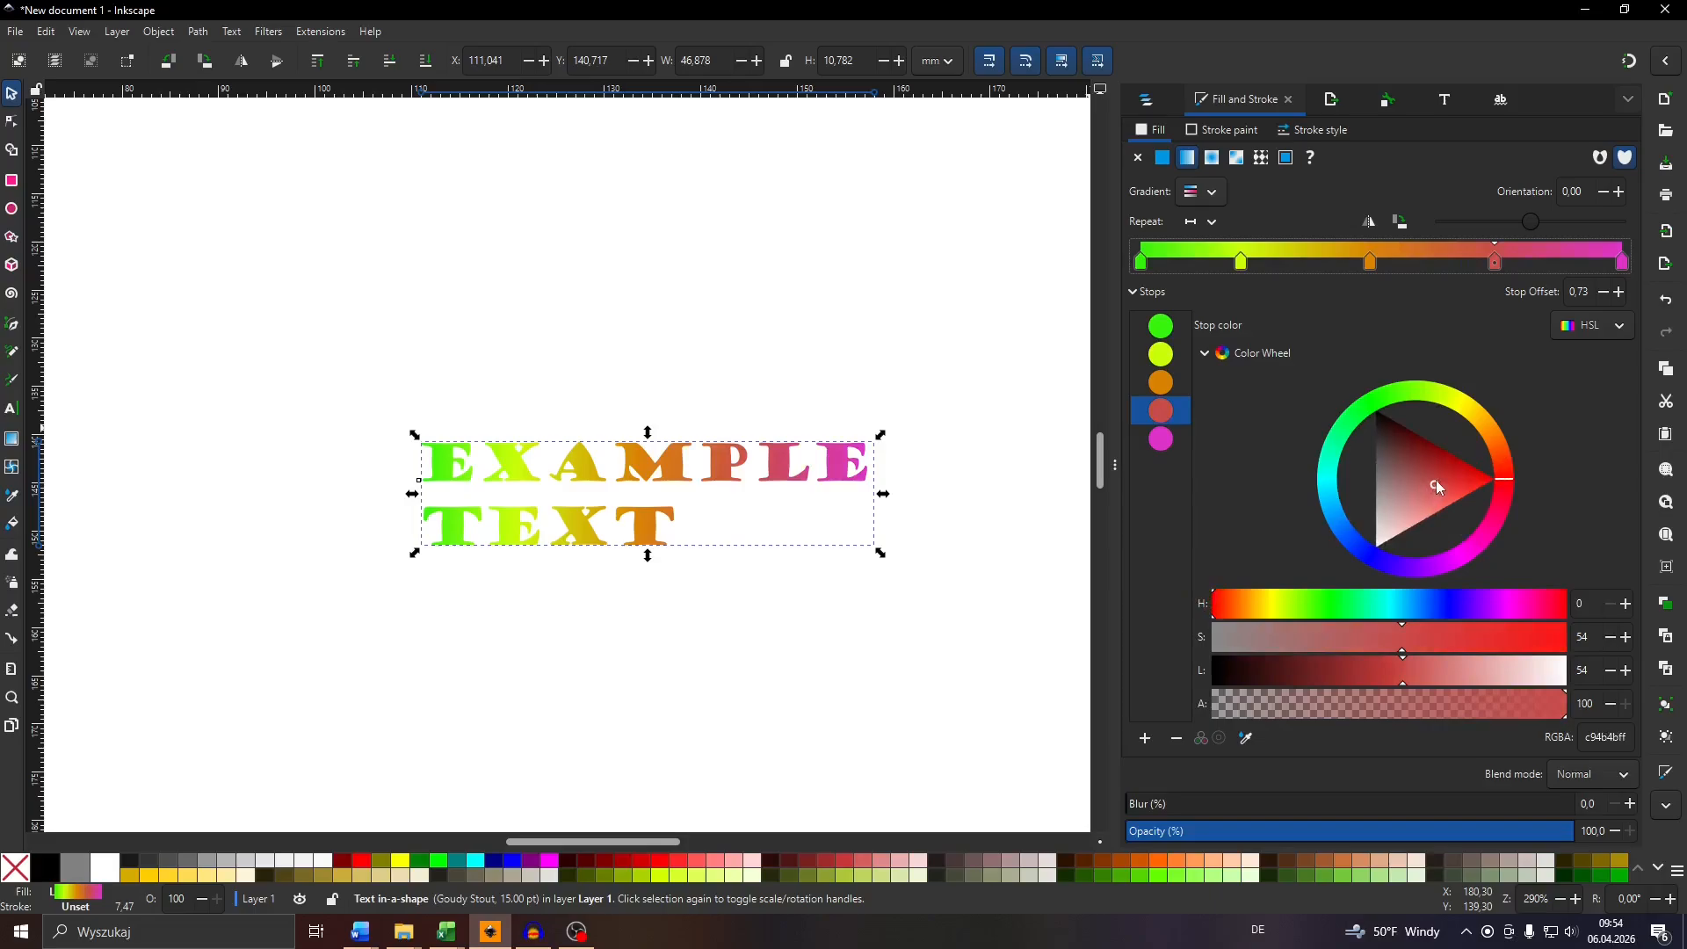
left_click_drag(1439, 486, 1473, 466)
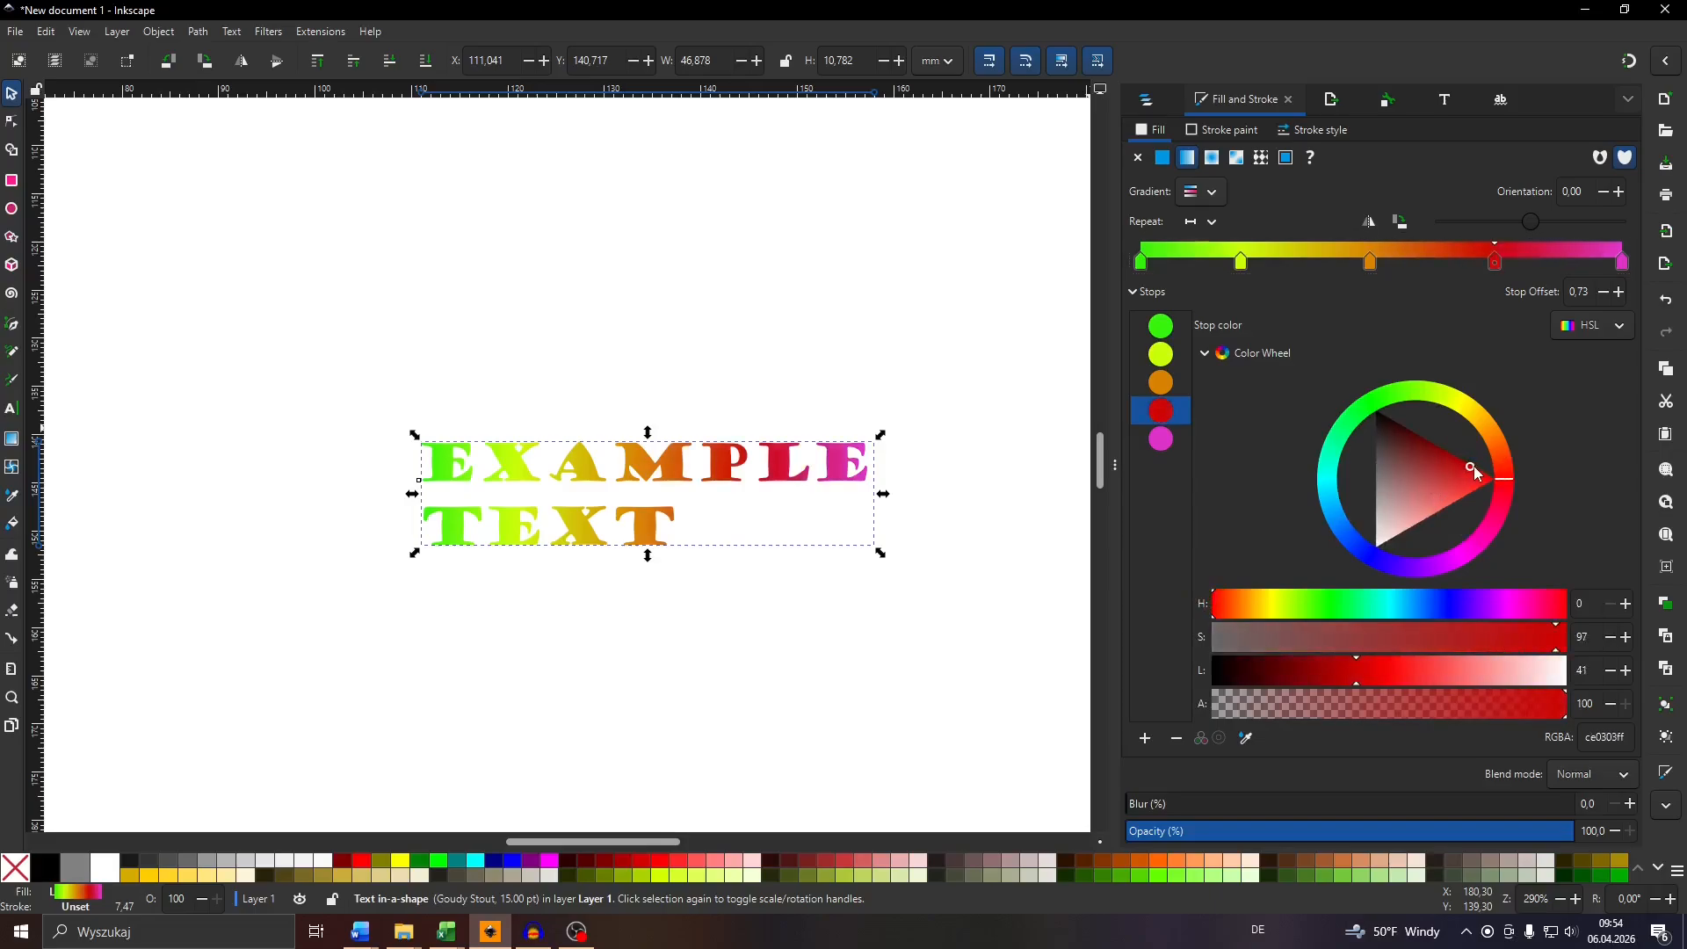
left_click(1621, 264)
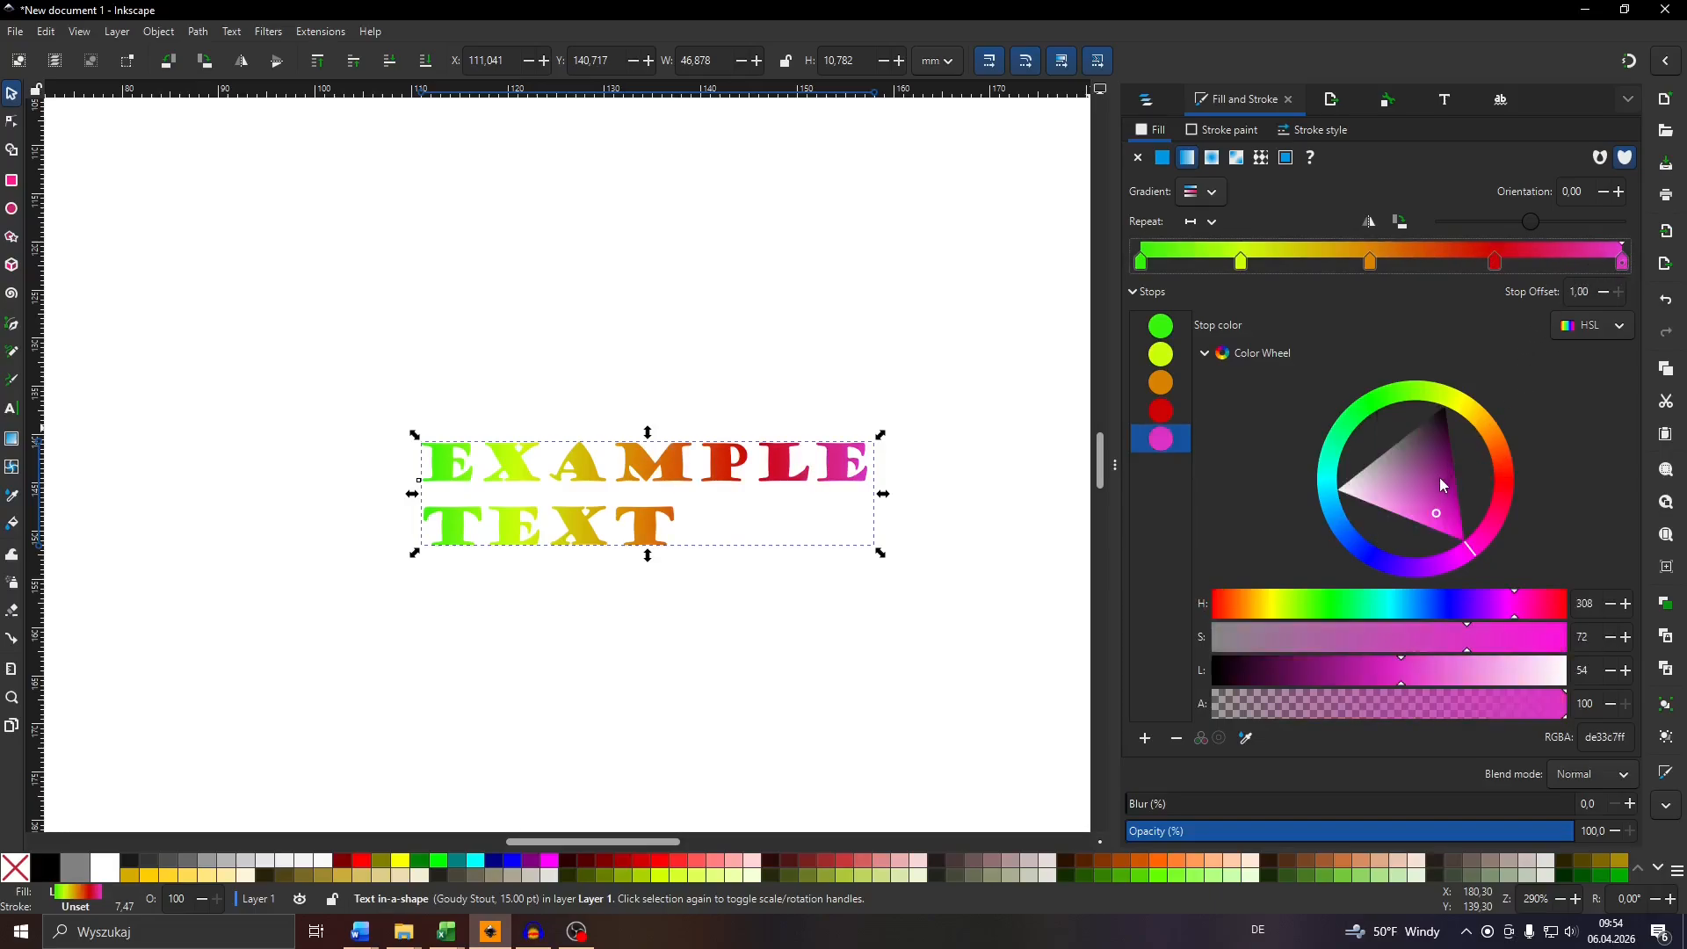
left_click_drag(1440, 479, 1479, 463)
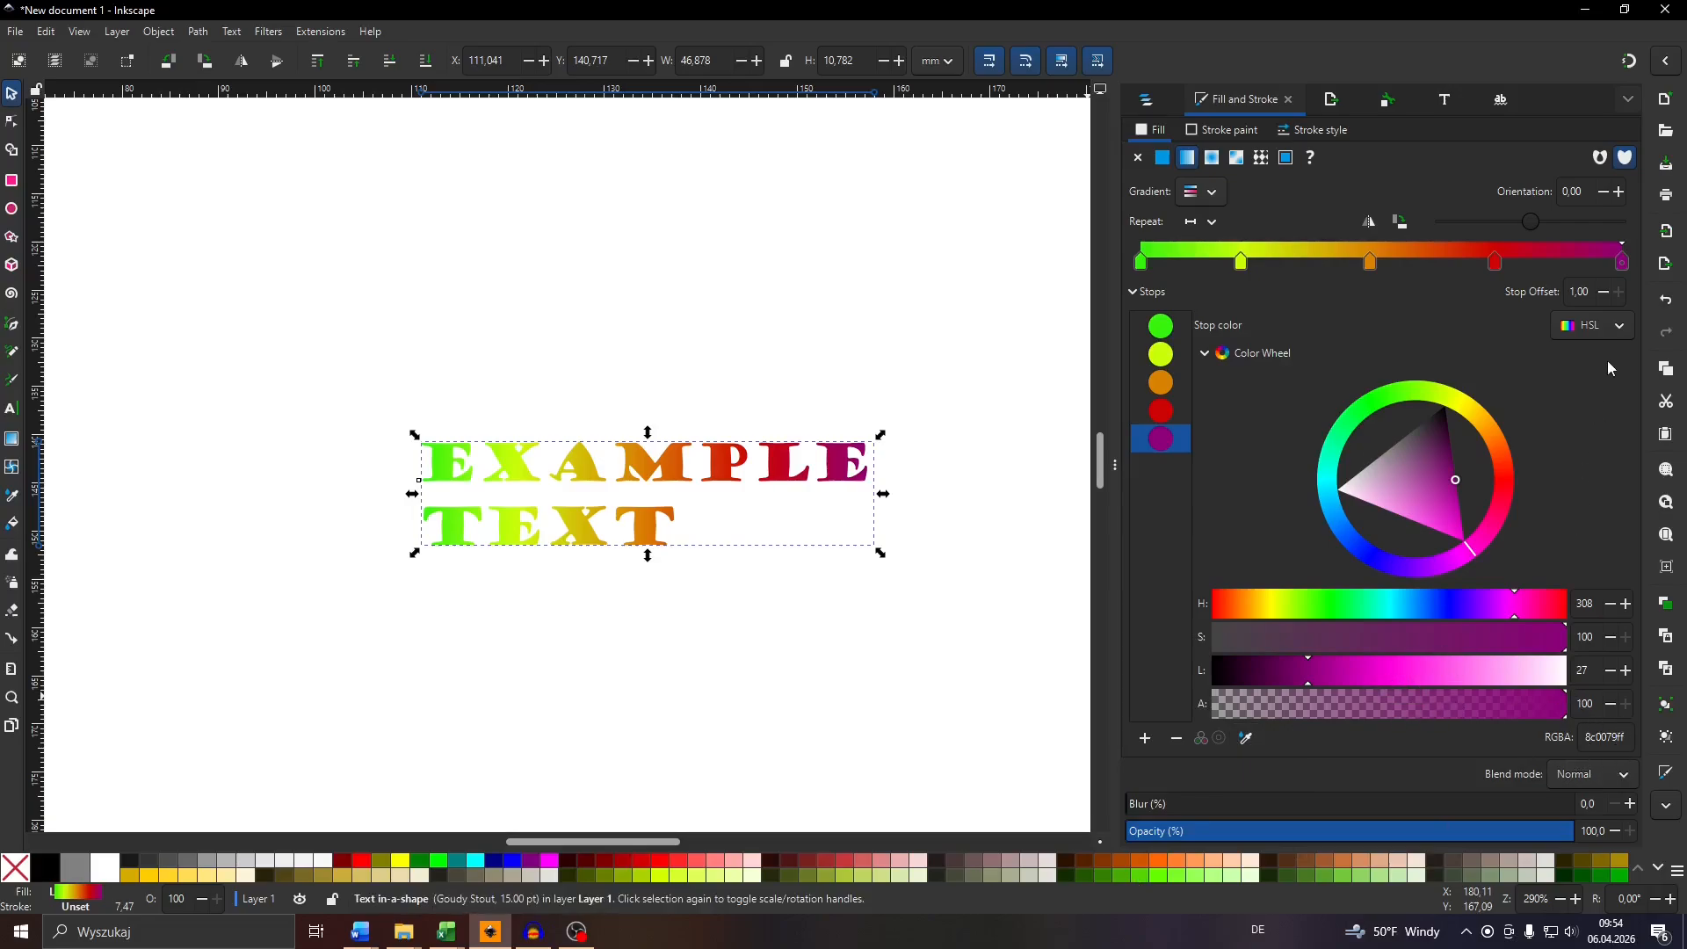
left_click(1593, 326)
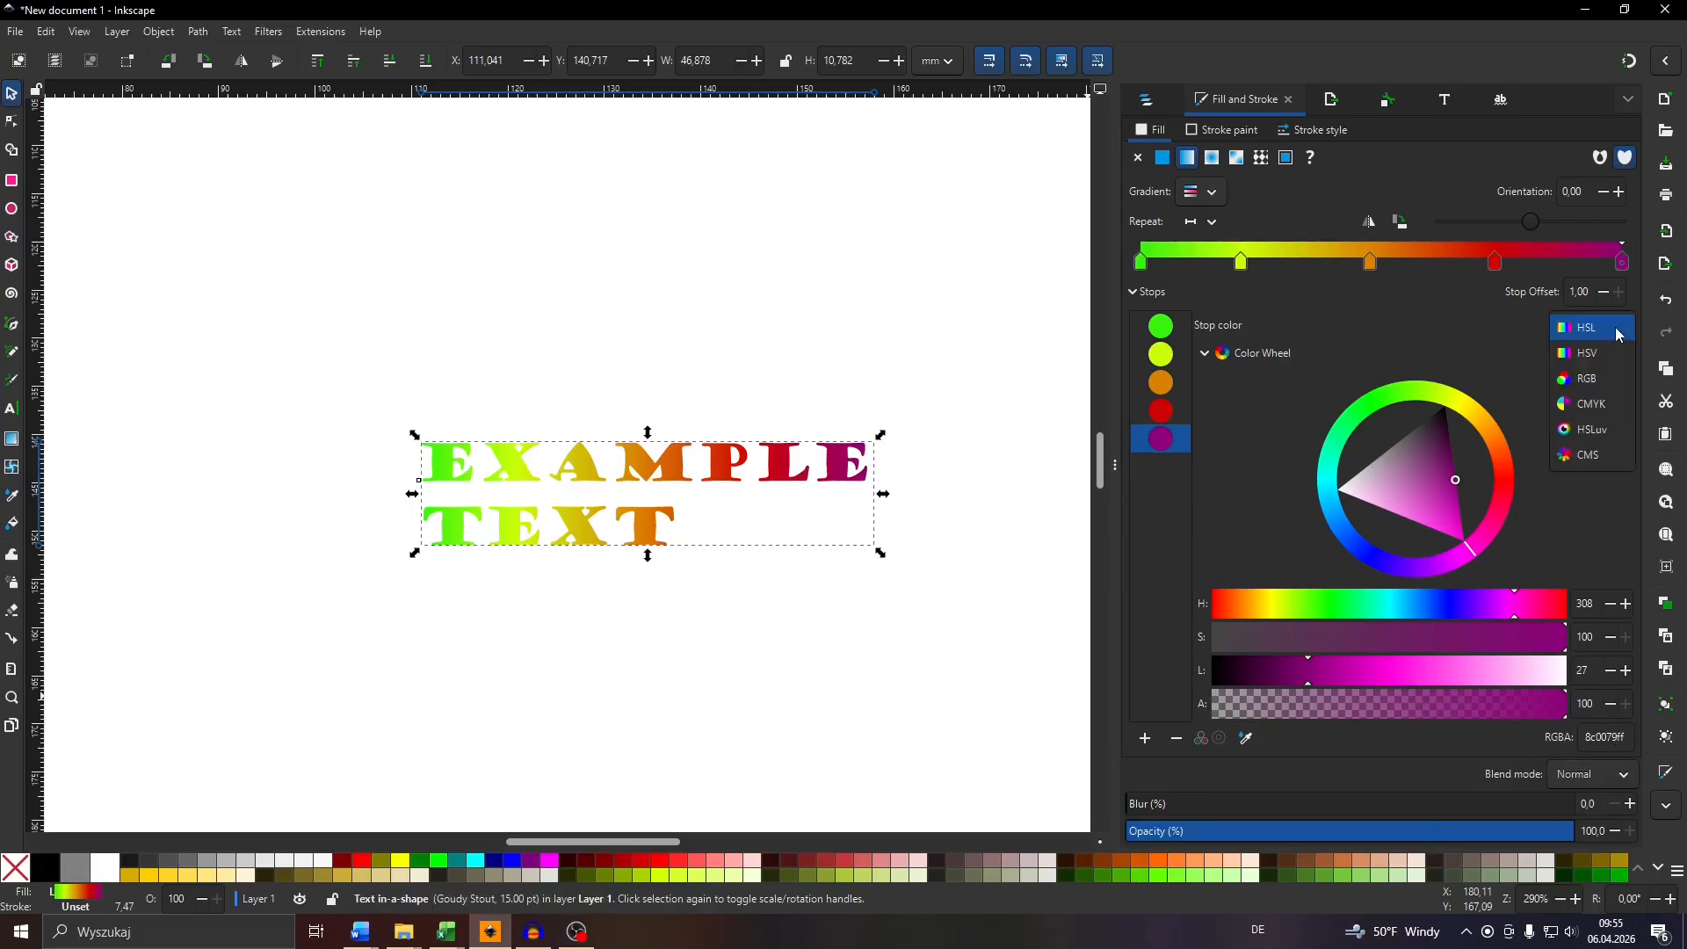
left_click(1511, 318)
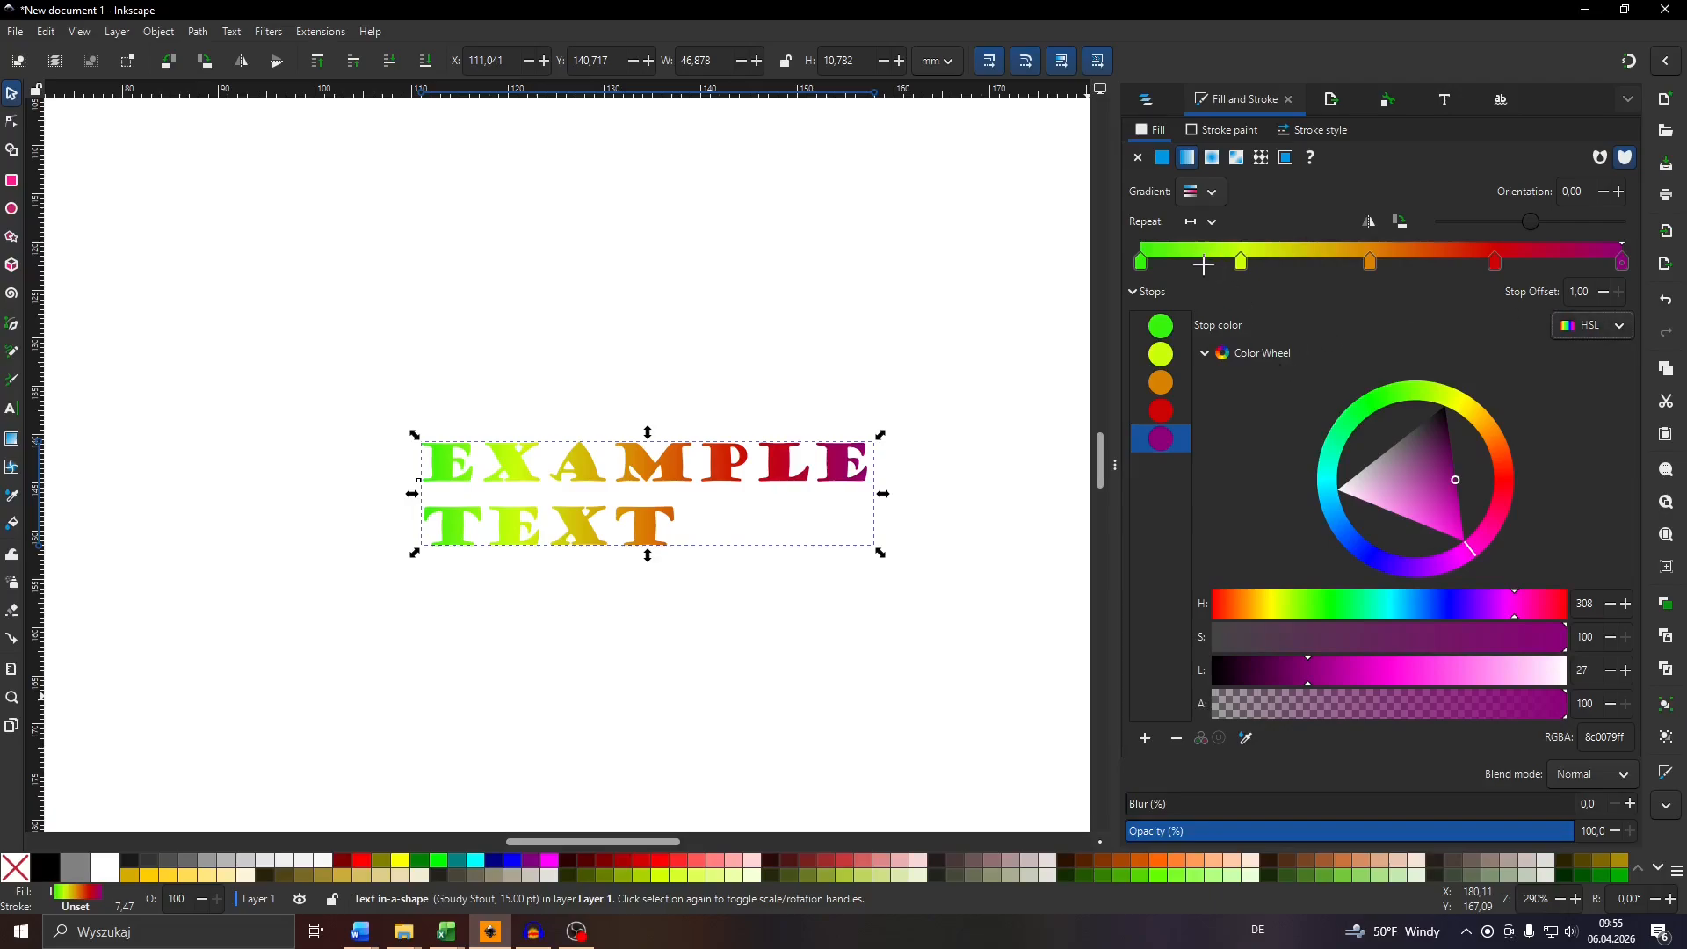
left_click(1210, 191)
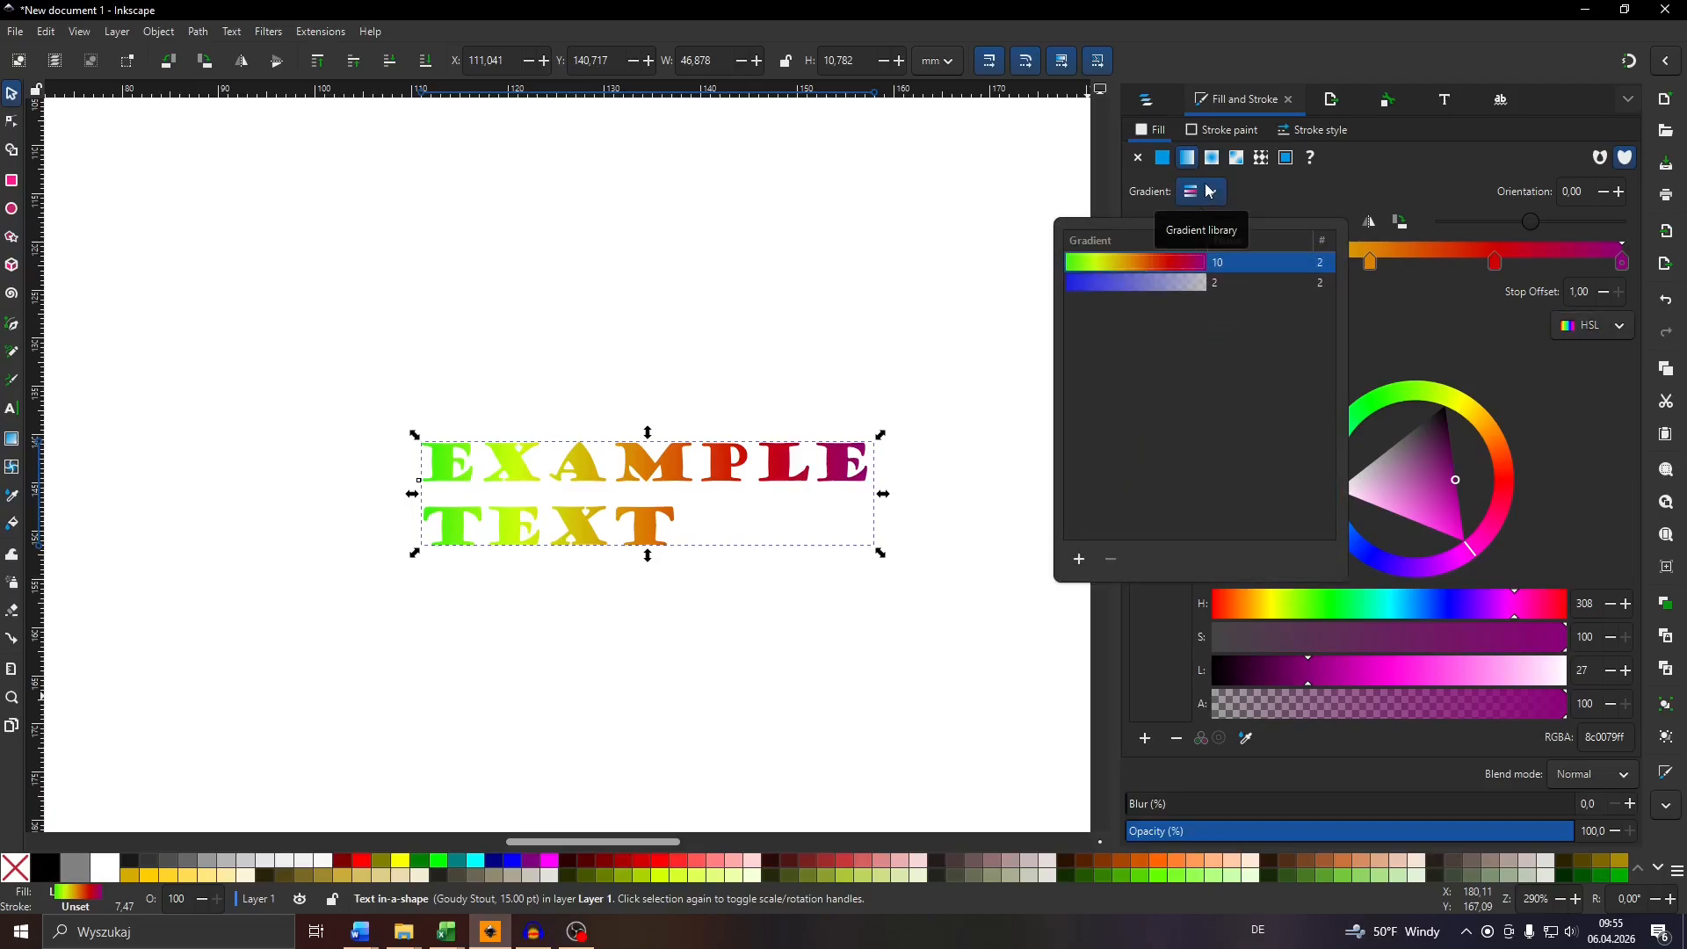
left_click(1210, 190)
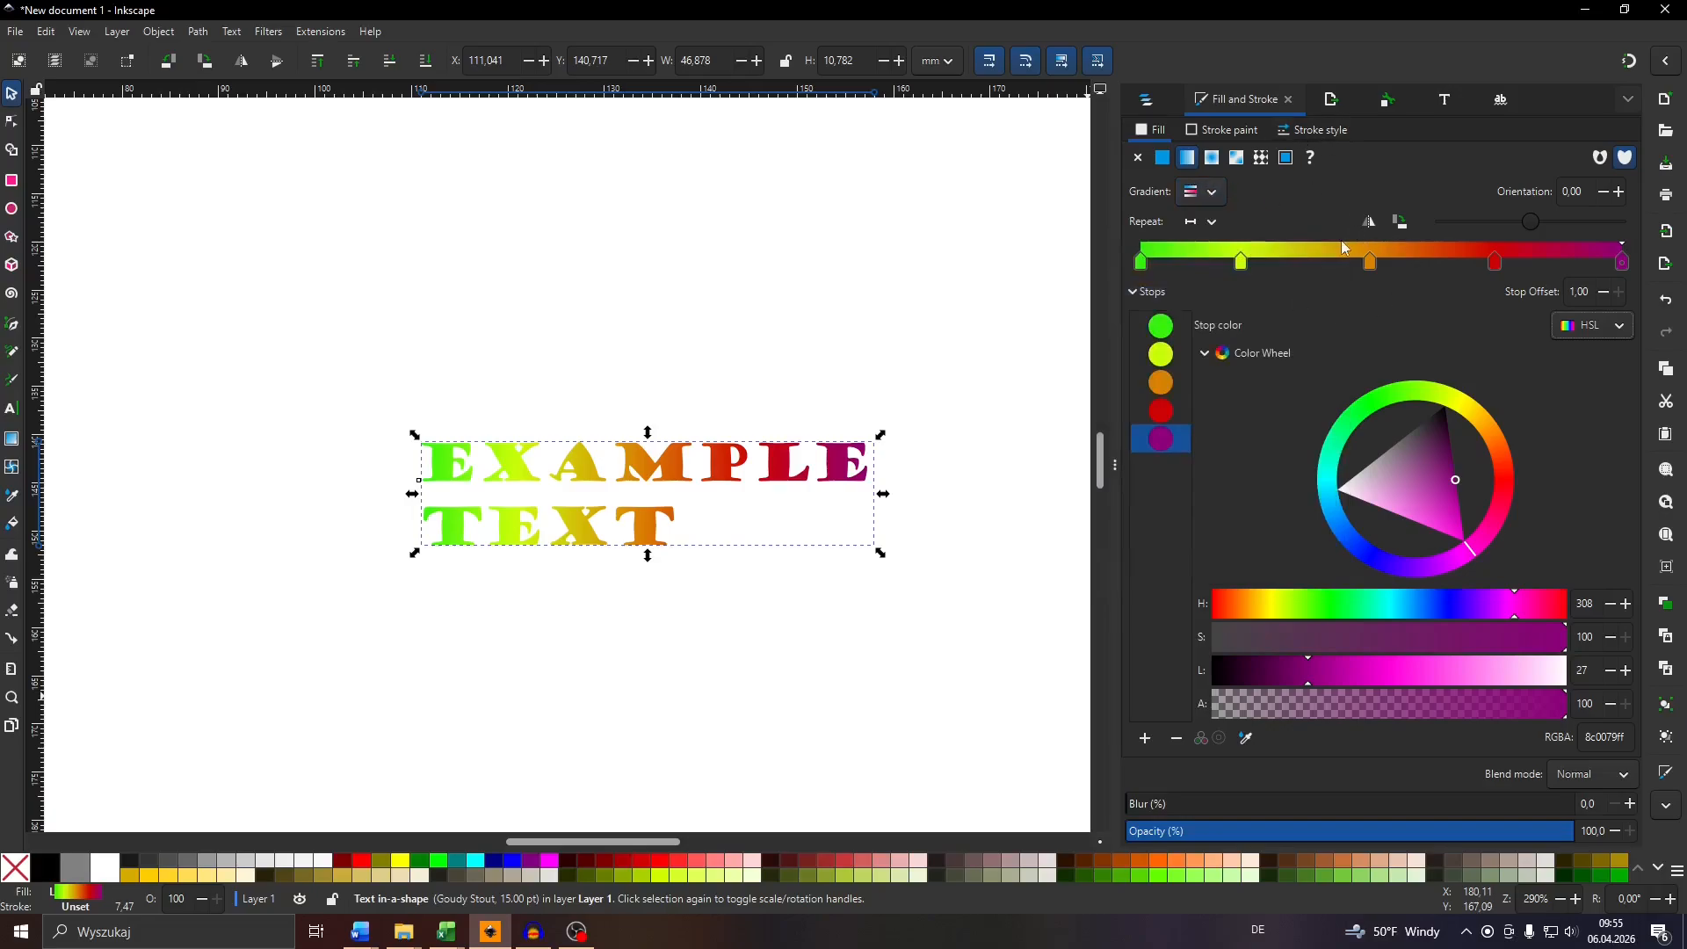